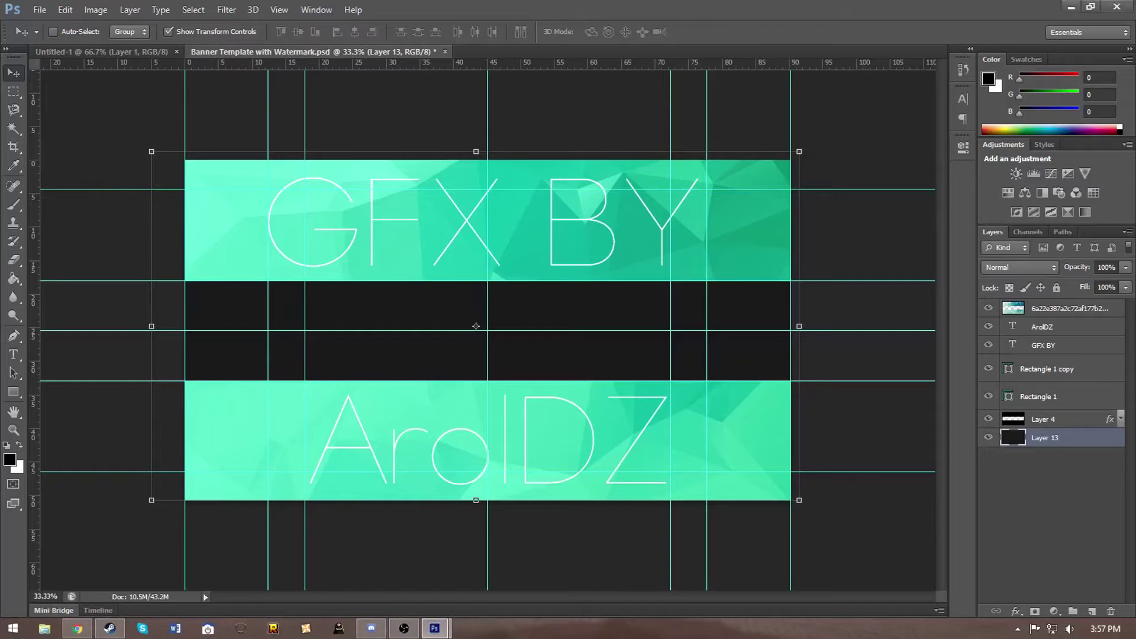
Bring in the confetti triangle layer and scale it to span the banner width
{"action": "left_click", "coordinate": [553, 272]}
{"action": "left_click_drag", "start_coordinate": [690, 247], "coordinate": [790, 222]}
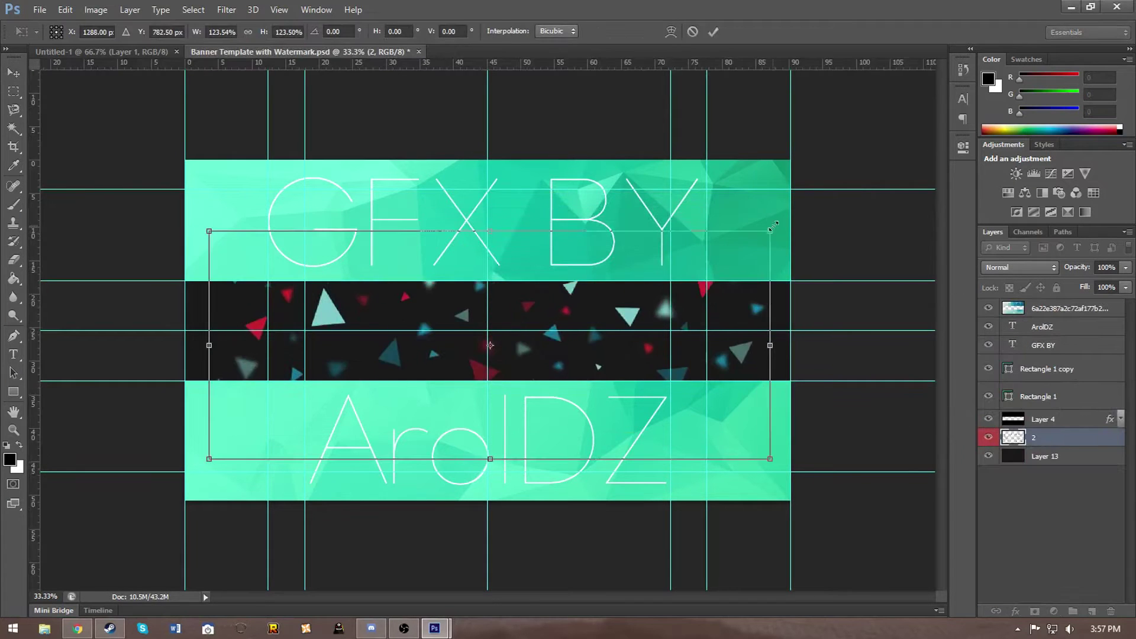
{"action": "key", "text": "Return"}
Add a 'B' text layer and move it into the dark middle band
{"action": "key", "text": "t"}
{"action": "left_click", "coordinate": [370, 326]}
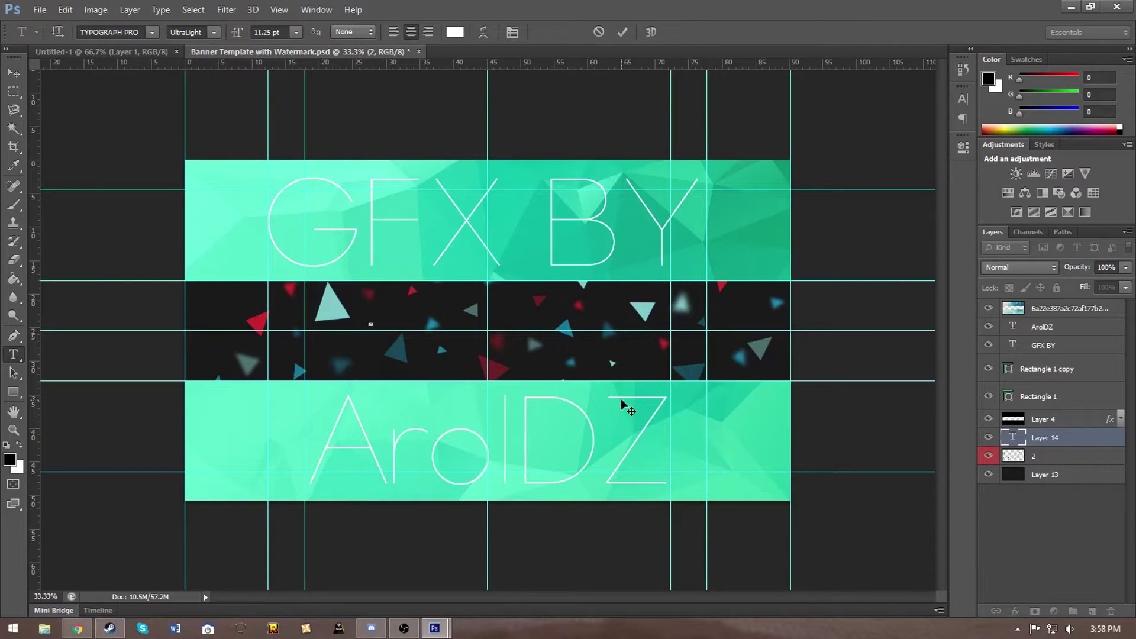
{"action": "type", "text": "B"}
{"action": "key", "text": "ctrl+t"}
{"action": "left_click_drag", "start_coordinate": [378, 326], "coordinate": [527, 393]}
{"action": "left_click_drag", "start_coordinate": [494, 304], "coordinate": [511, 313]}
{"action": "key", "text": "Return"}
Make the B ExtraBold and centre it within the dark band
{"action": "left_click", "coordinate": [13, 354]}
{"action": "double_click", "coordinate": [488, 334]}
{"action": "left_click", "coordinate": [185, 32]}
{"action": "left_click", "coordinate": [178, 112]}
{"action": "left_click", "coordinate": [213, 32]}
{"action": "left_click", "coordinate": [228, 89]}
{"action": "key", "text": "ctrl+t"}
{"action": "left_click_drag", "start_coordinate": [511, 299], "coordinate": [512, 303]}
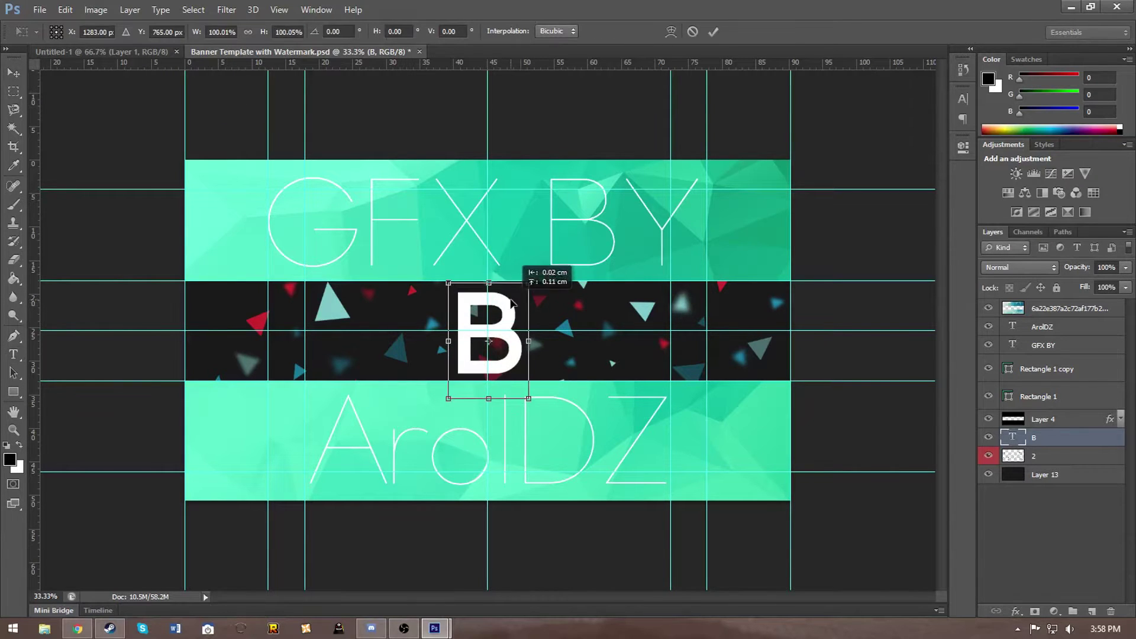
{"action": "key", "text": "Return"}
{"action": "left_click", "coordinate": [988, 410]}
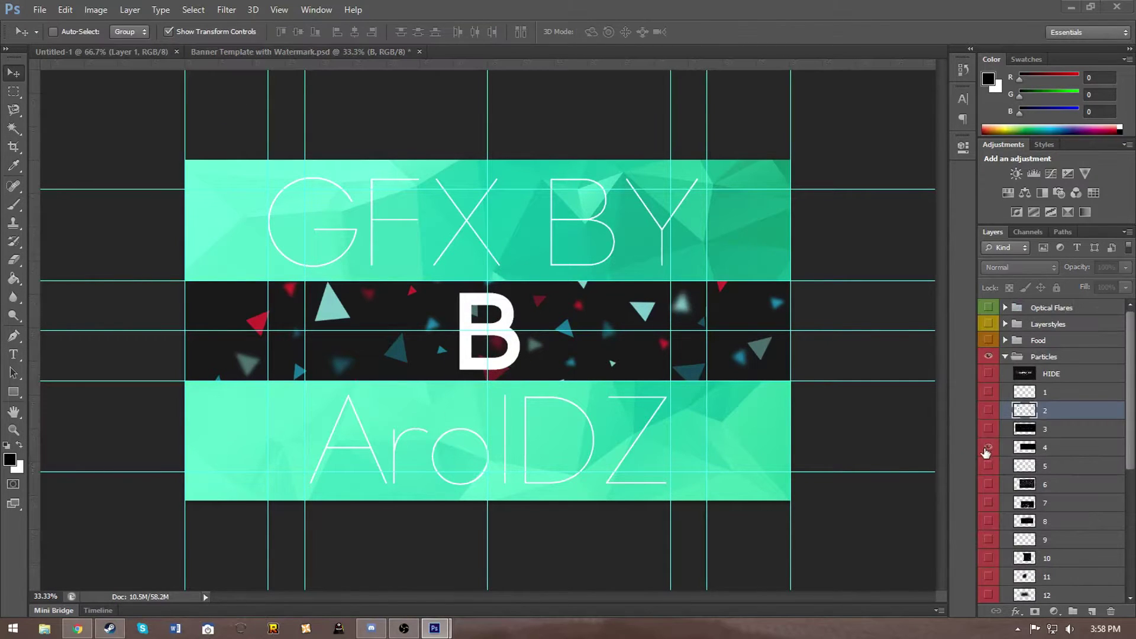
Scale the fine speckle particle layer across the dark band
{"action": "key", "text": "ctrl+t"}
{"action": "left_click_drag", "start_coordinate": [899, 276], "coordinate": [739, 276]}
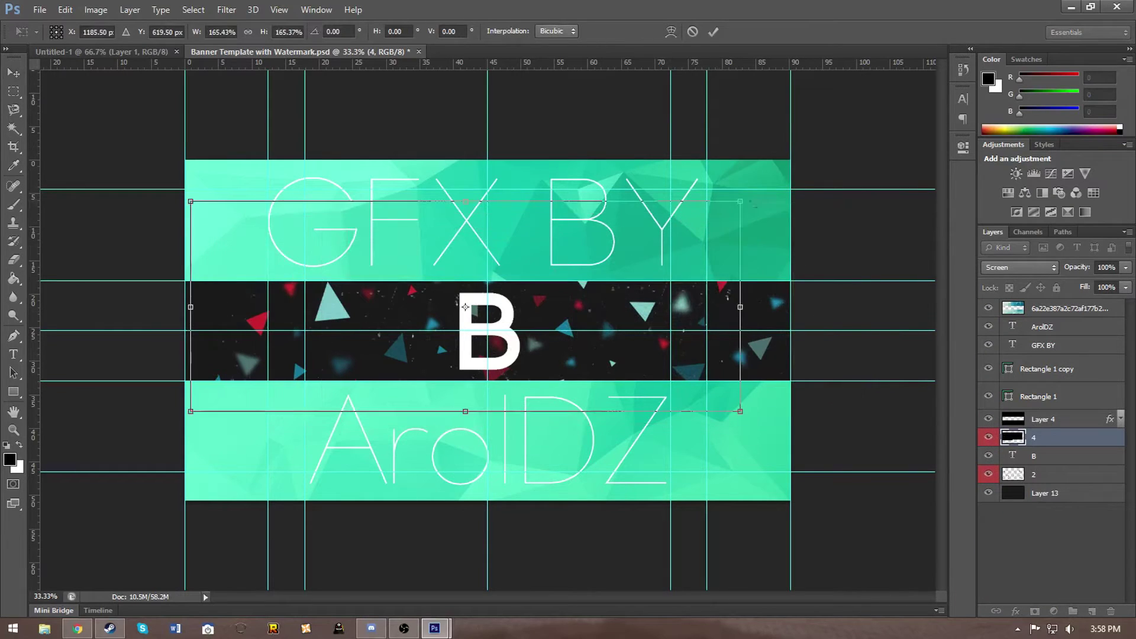
{"action": "key", "text": "Return"}
{"action": "key", "text": "ctrl+r"}
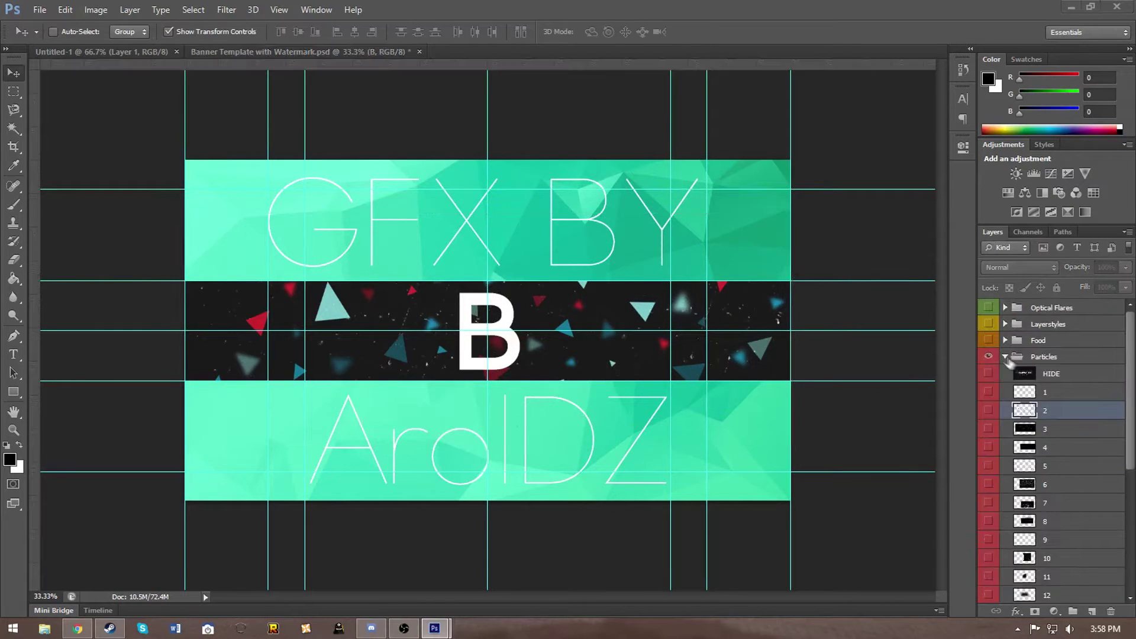
Give the B layer a black Outer Glow layer style
{"action": "left_click", "coordinate": [1016, 611]}
{"action": "left_click", "coordinate": [1040, 460]}
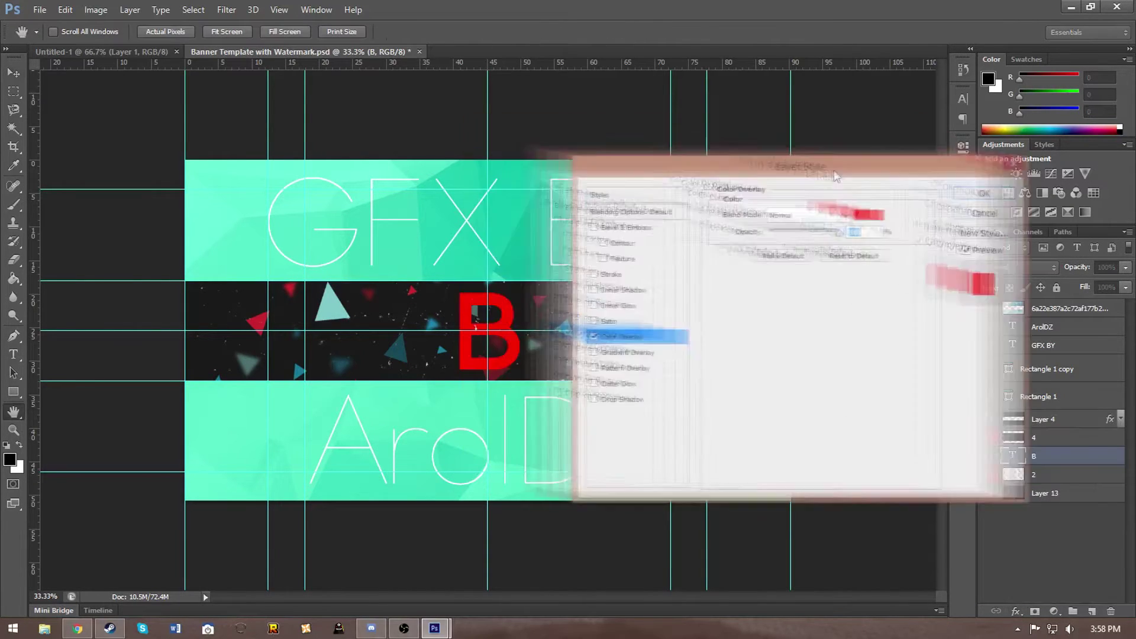
{"action": "left_click", "coordinate": [877, 177]}
{"action": "left_click", "coordinate": [727, 218]}
{"action": "left_click", "coordinate": [601, 299]}
{"action": "left_click", "coordinate": [628, 339]}
{"action": "left_click", "coordinate": [775, 227]}
{"action": "key", "text": "Return"}
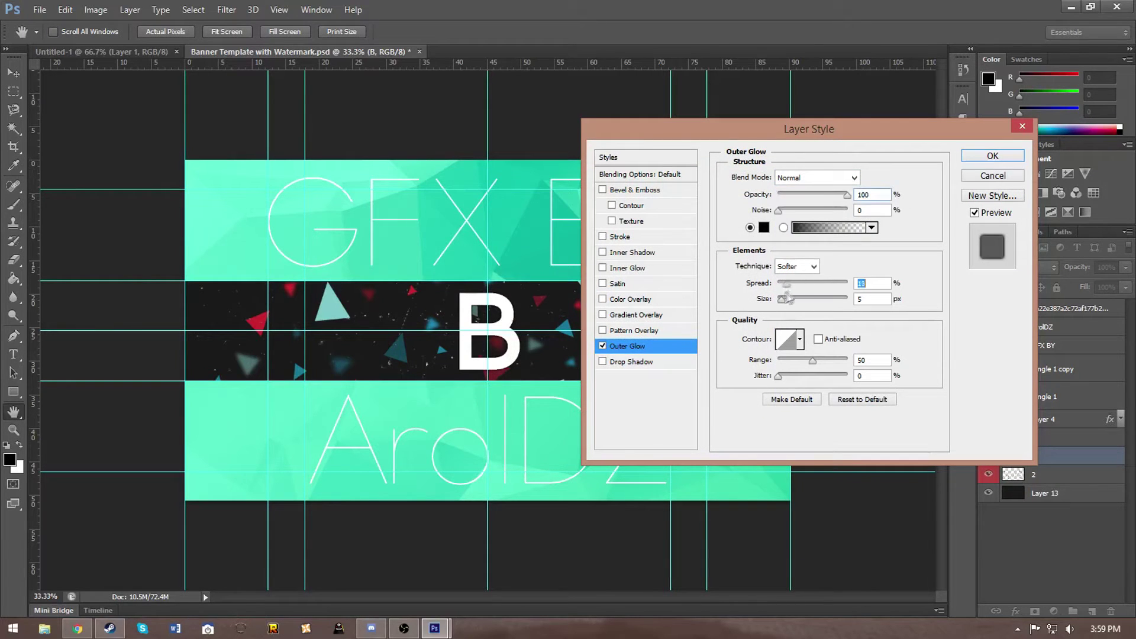
{"action": "key", "text": "Return"}
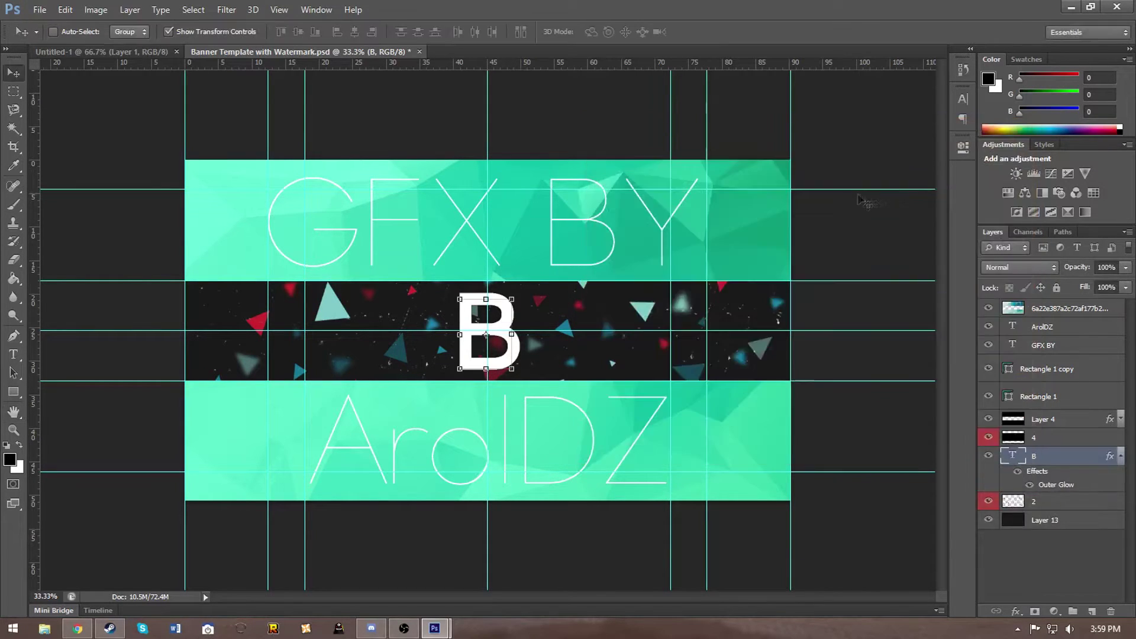
{"action": "left_click", "coordinate": [227, 10]}
Give Layer 13 a dark grey (#252525) Color Overlay
{"action": "left_click", "coordinate": [1044, 419]}
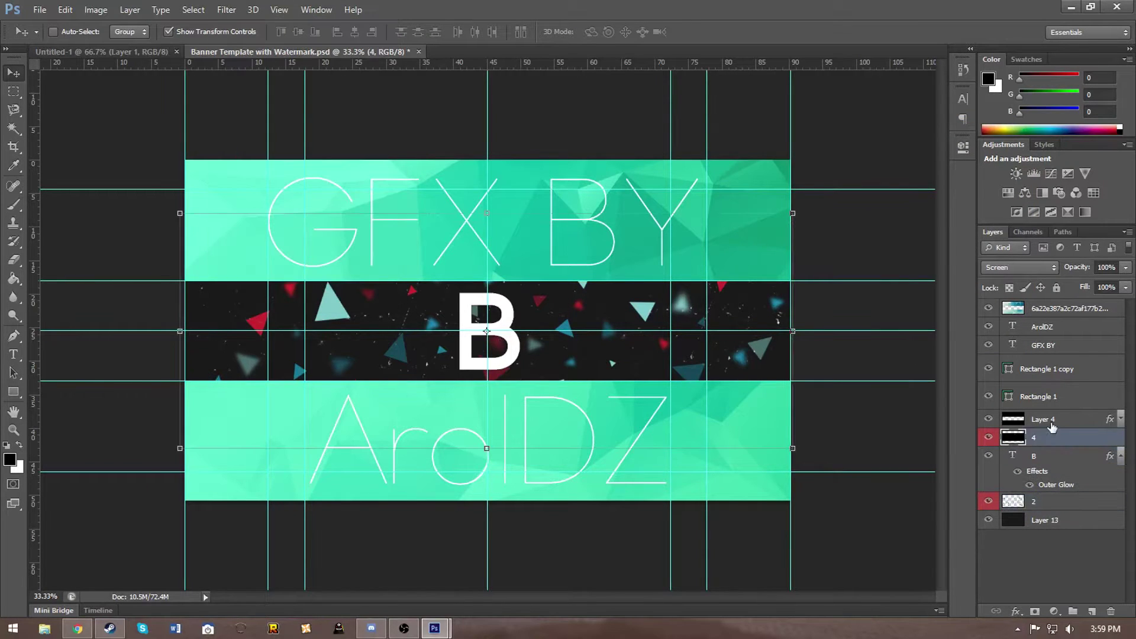
{"action": "left_click", "coordinate": [1045, 520]}
{"action": "left_click", "coordinate": [1015, 611]}
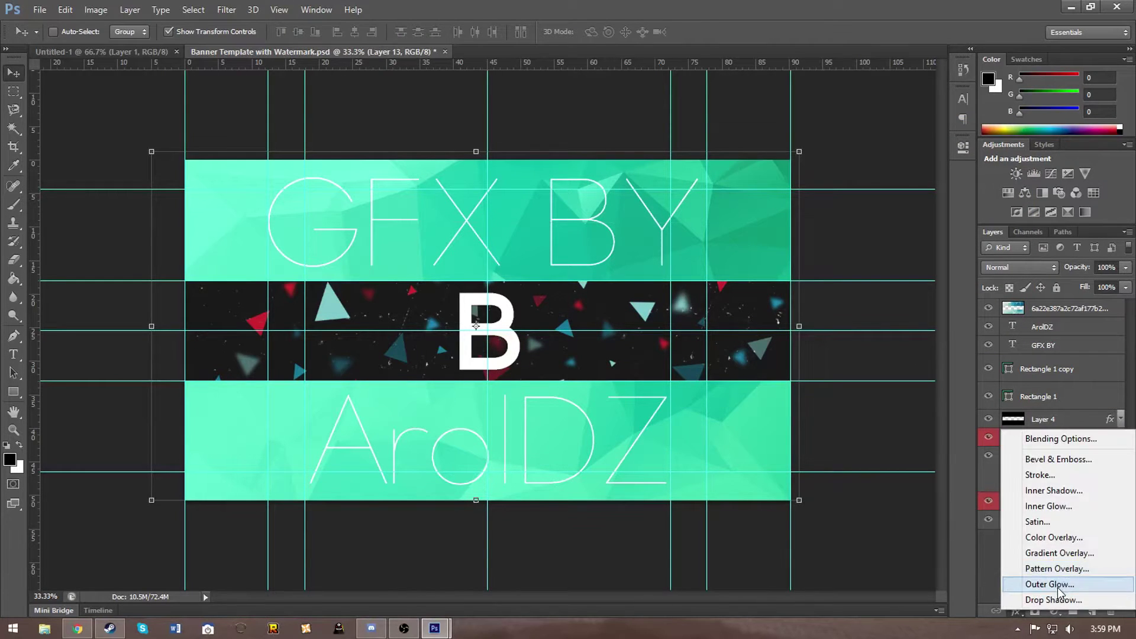
{"action": "left_click", "coordinate": [1041, 540]}
{"action": "left_click", "coordinate": [878, 178]}
{"action": "left_click", "coordinate": [390, 350]}
{"action": "left_click_drag", "start_coordinate": [407, 339], "coordinate": [403, 355]}
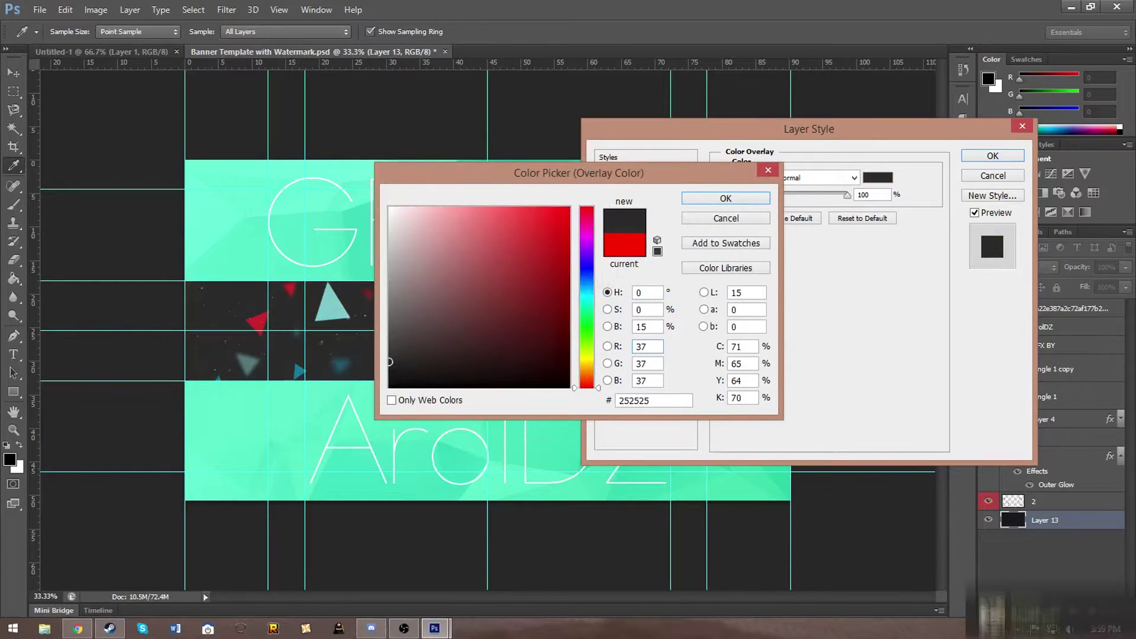
{"action": "key", "text": "Return"}
{"action": "key", "text": "Return"}
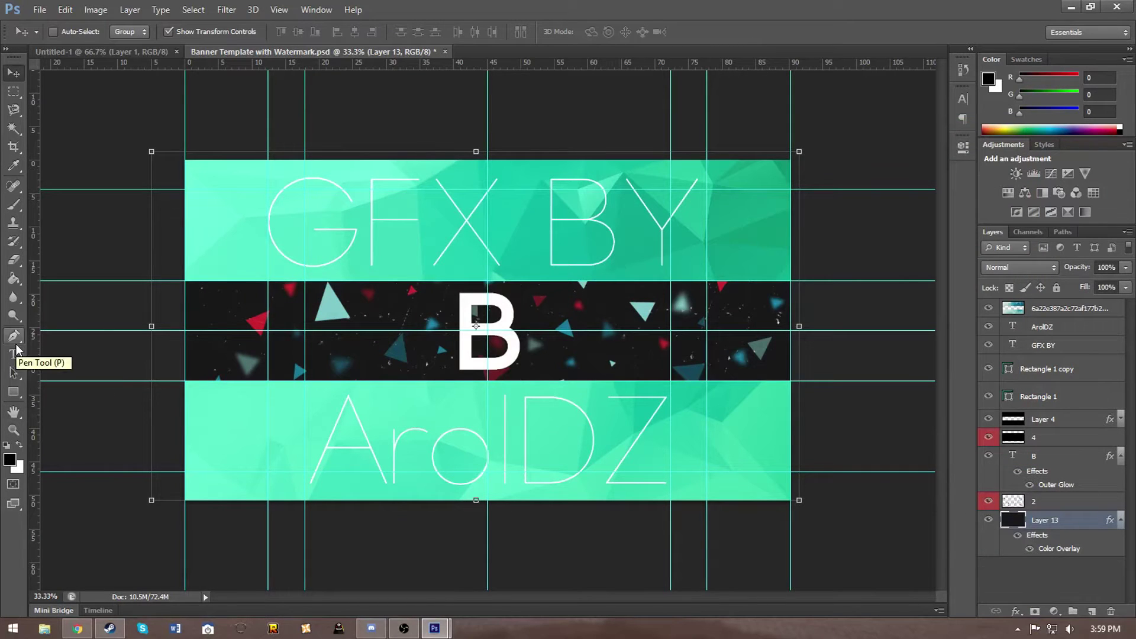
{"action": "scroll", "coordinate": [1054, 414], "scroll_direction": "down", "scroll_amount": 5}
Show particle layer 12 and scale the light particles over the band
{"action": "left_click", "coordinate": [1000, 345]}
{"action": "scroll", "coordinate": [1041, 444], "scroll_direction": "down", "scroll_amount": 3}
{"action": "left_click", "coordinate": [989, 528]}
{"action": "key", "text": "ctrl+t"}
{"action": "left_click_drag", "start_coordinate": [533, 296], "coordinate": [565, 314]}
{"action": "key", "text": "Return"}
Duplicate the light-particle layer and rotate both copies to different angles
{"action": "key", "text": "ctrl+j"}
{"action": "key", "text": "ctrl+j"}
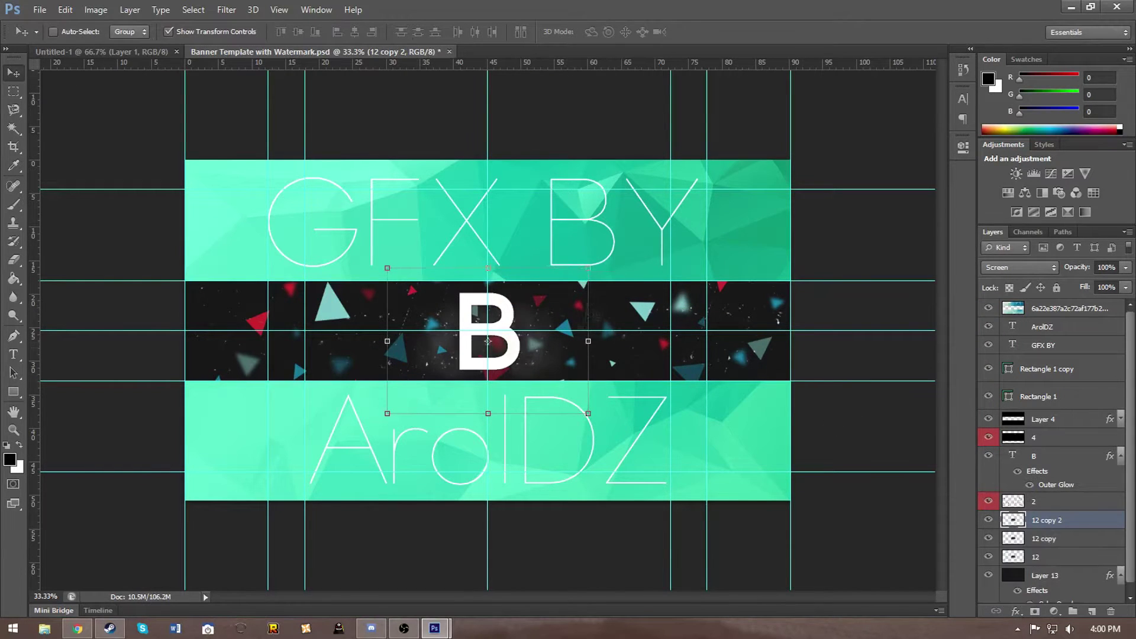
{"action": "key", "text": "ctrl+t"}
{"action": "left_click_drag", "start_coordinate": [449, 198], "coordinate": [432, 290]}
{"action": "key", "text": "Return"}
{"action": "key", "text": "alt+bracketleft"}
{"action": "key", "text": "ctrl+t"}
{"action": "left_click_drag", "start_coordinate": [592, 408], "coordinate": [618, 354]}
{"action": "key", "text": "Return"}
Add another particle copy rotated about 90 degrees and move it into place
{"action": "key", "text": "ctrl+j"}
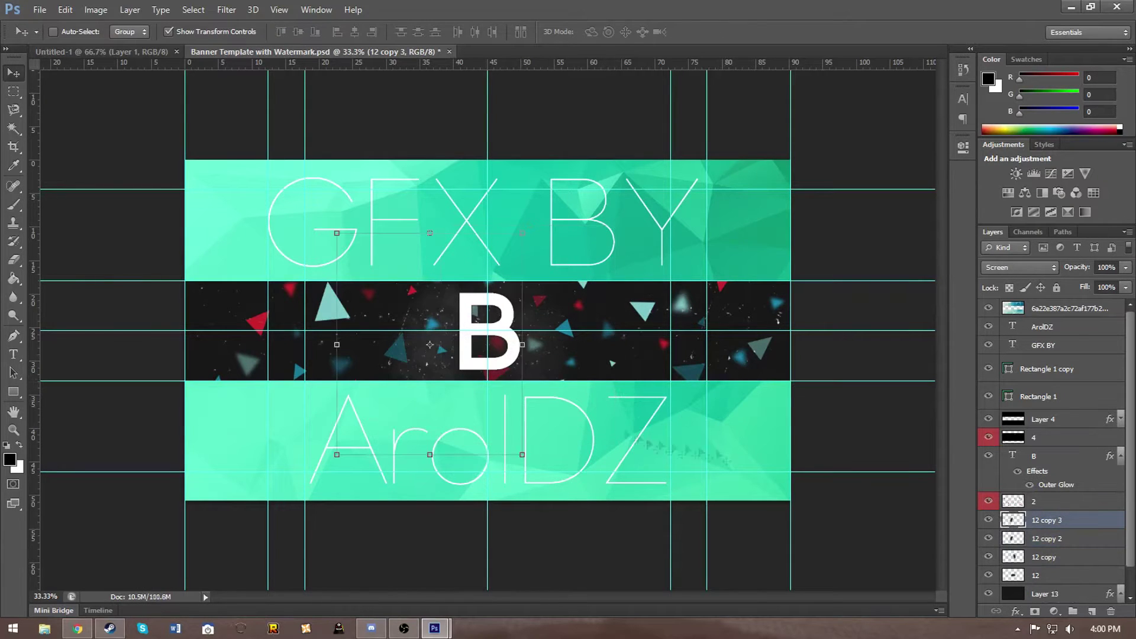
{"action": "key", "text": "ctrl+t"}
{"action": "left_click_drag", "start_coordinate": [520, 408], "coordinate": [669, 282]}
{"action": "left_click_drag", "start_coordinate": [509, 435], "coordinate": [532, 417]}
{"action": "key", "text": "Return"}
Add a Drop Shadow to the B layer
{"action": "left_click", "coordinate": [1045, 457]}
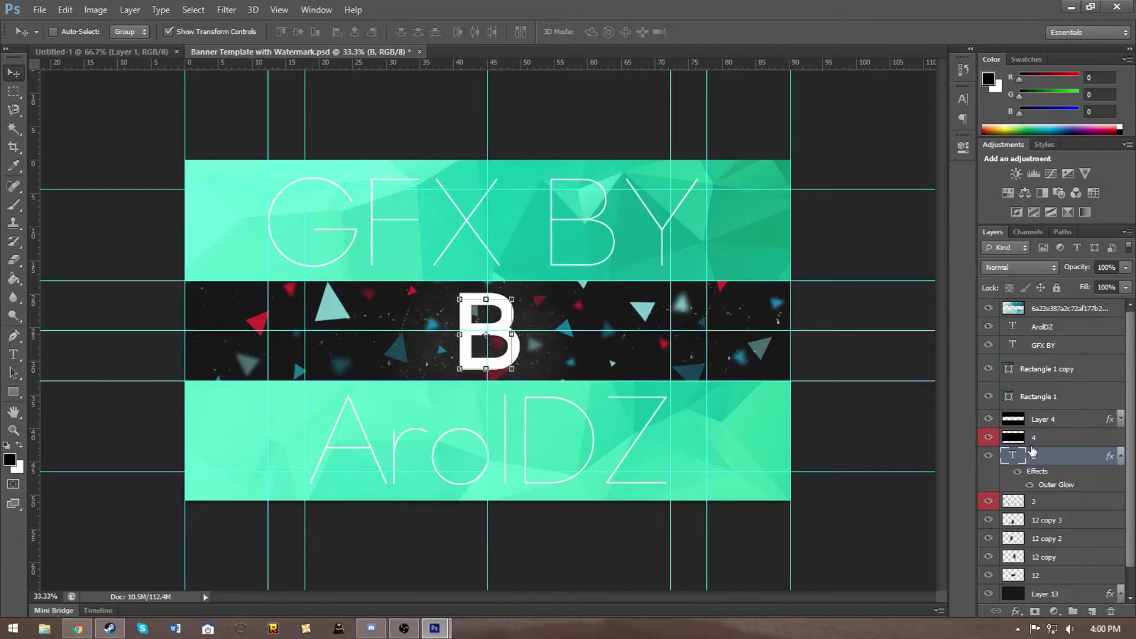
{"action": "double_click", "coordinate": [1049, 486]}
{"action": "left_click", "coordinate": [620, 361]}
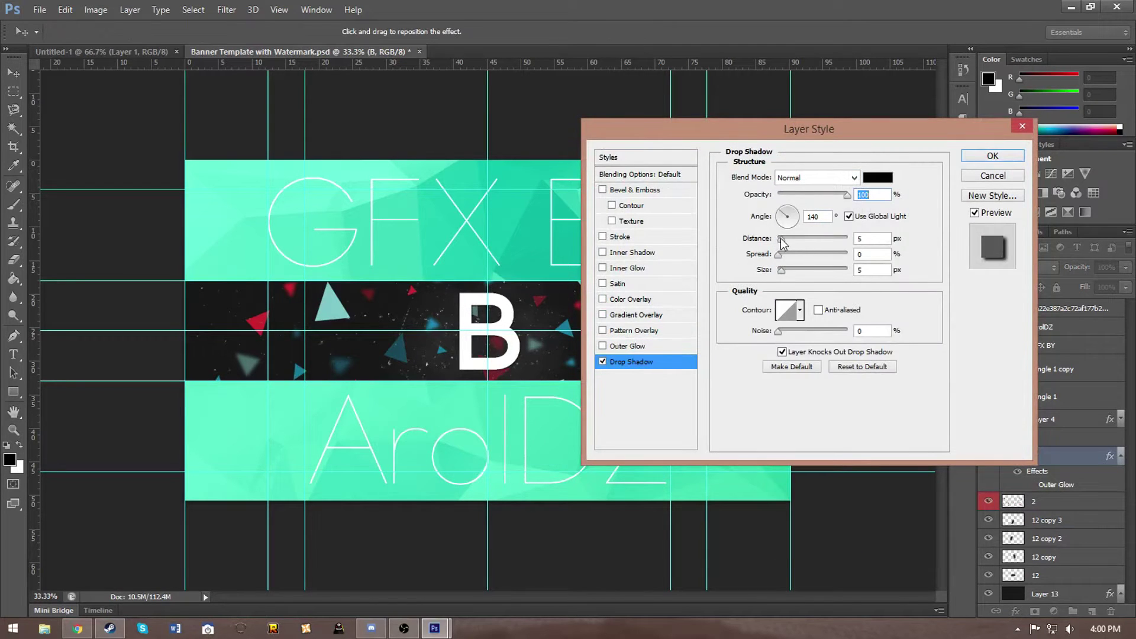
{"action": "key", "text": "Return"}
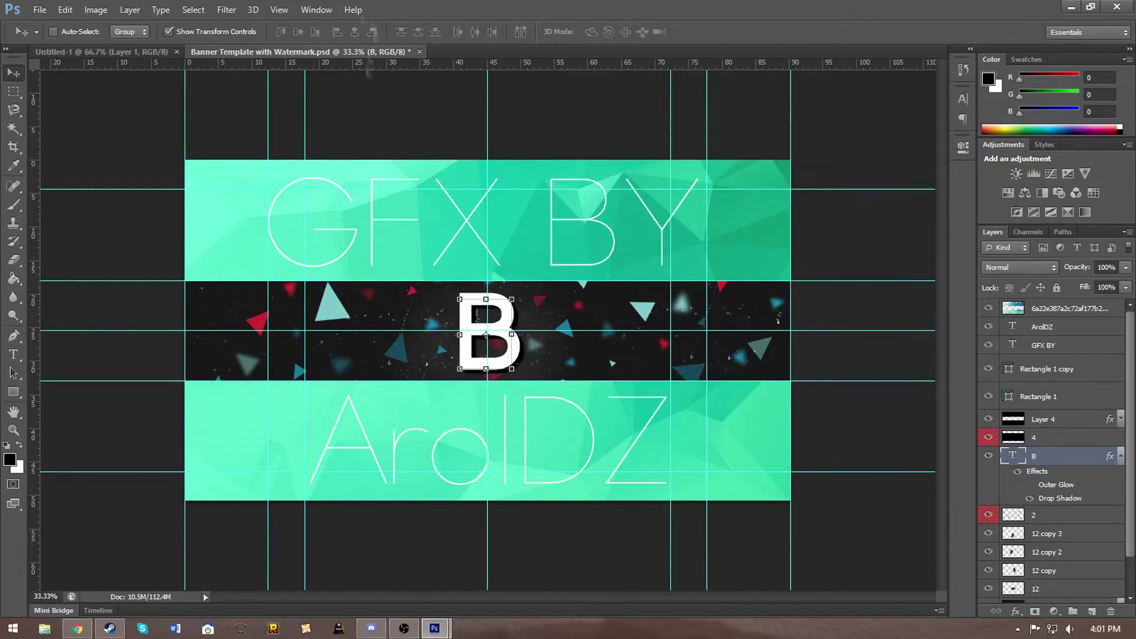
{"action": "left_click", "coordinate": [227, 9]}
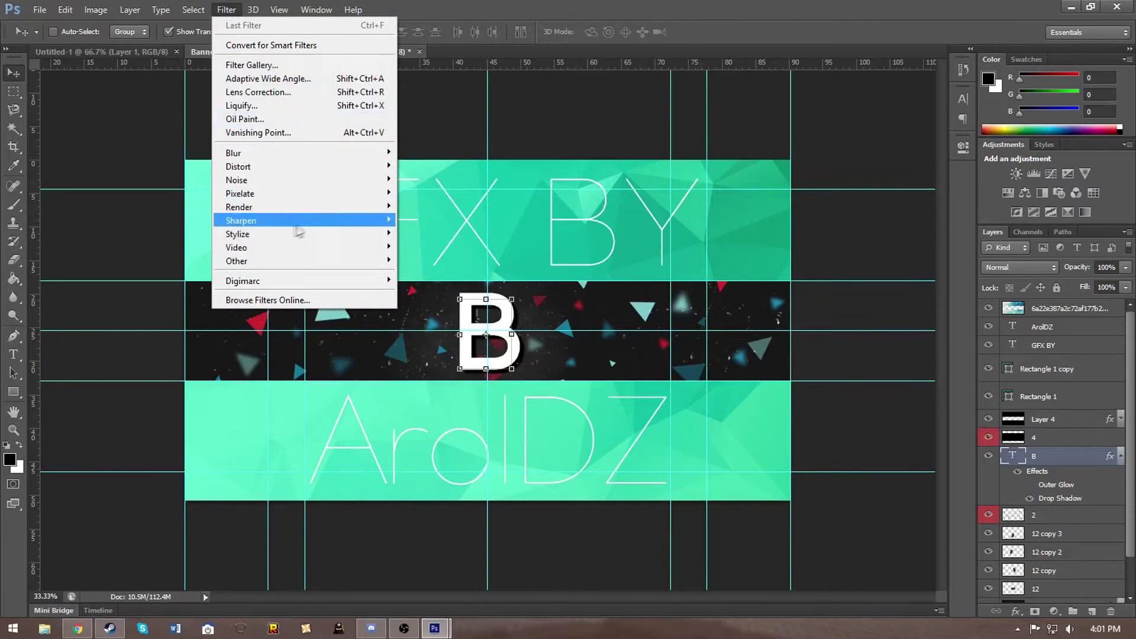
Try Lighting Effects on the B text layer, then cancel it
{"action": "left_click", "coordinate": [421, 239]}
{"action": "left_click", "coordinate": [540, 269]}
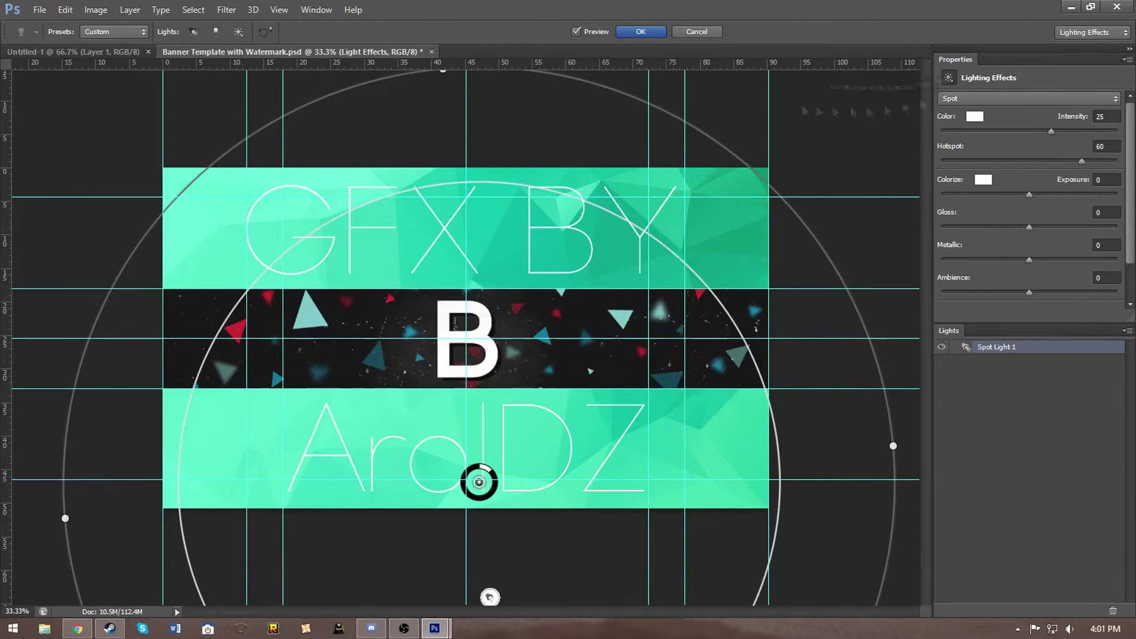
{"action": "key", "text": "Escape"}
Apply a Lighting Effects spotlight to Layer 13, centred on the B
{"action": "left_click", "coordinate": [1047, 513]}
{"action": "left_click", "coordinate": [1045, 567]}
{"action": "left_click", "coordinate": [226, 9]}
{"action": "left_click", "coordinate": [450, 299]}
{"action": "mouse_move", "coordinate": [477, 453]}
{"action": "left_mouse_down"}
{"action": "mouse_move", "coordinate": [480, 482]}
{"action": "mouse_move", "coordinate": [466, 345]}
{"action": "left_mouse_up"}
{"action": "left_click_drag", "start_coordinate": [818, 119], "coordinate": [832, 152]}
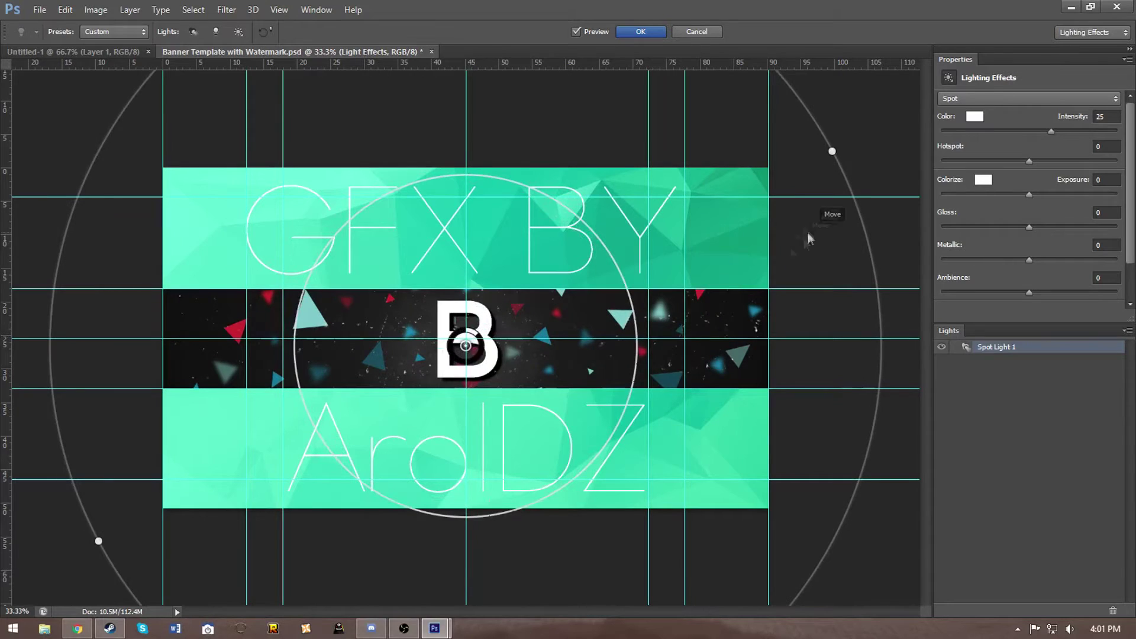
{"action": "key", "text": "Return"}
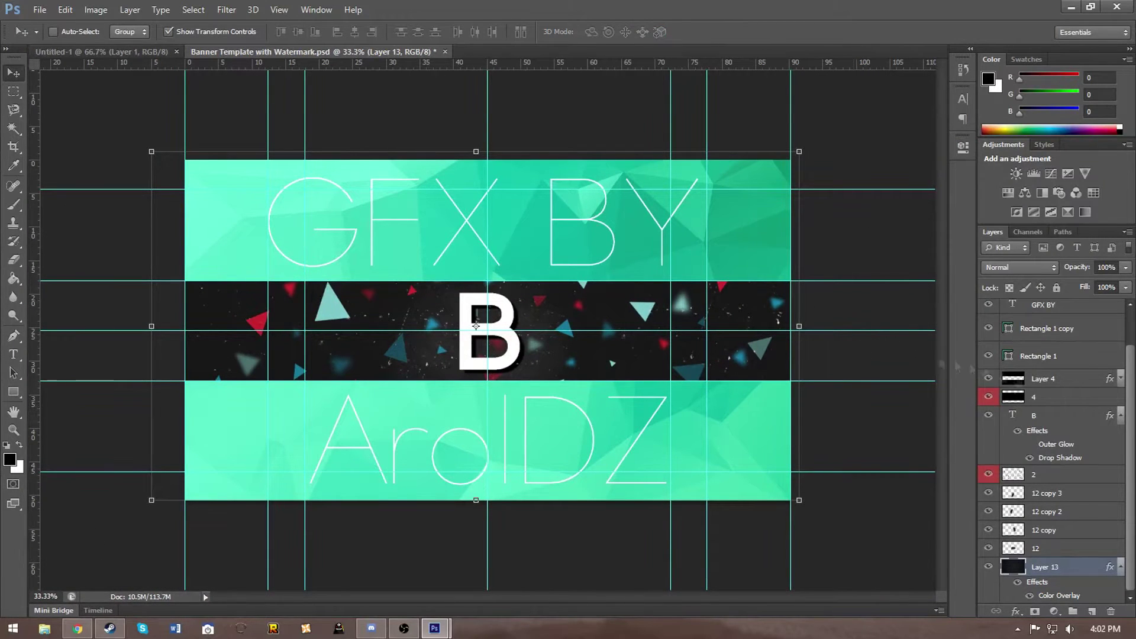
Place the starburst grunge image from the Overlays folder, stretched across the whole banner
{"action": "left_click", "coordinate": [40, 10]}
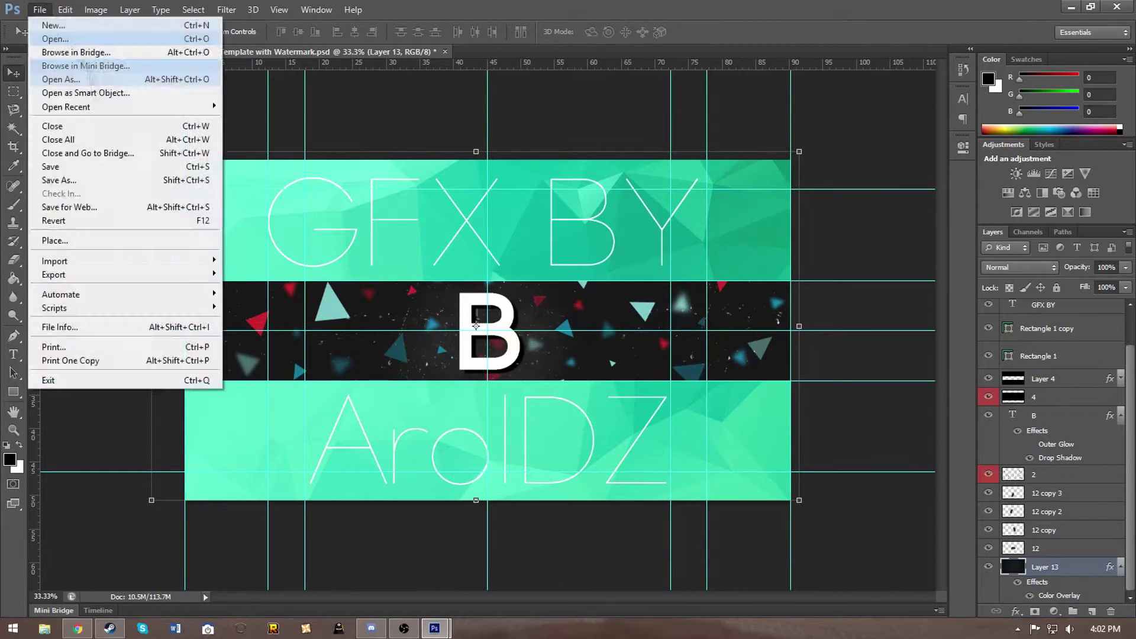
{"action": "left_click", "coordinate": [59, 235]}
{"action": "left_click", "coordinate": [644, 127]}
{"action": "left_click", "coordinate": [514, 346]}
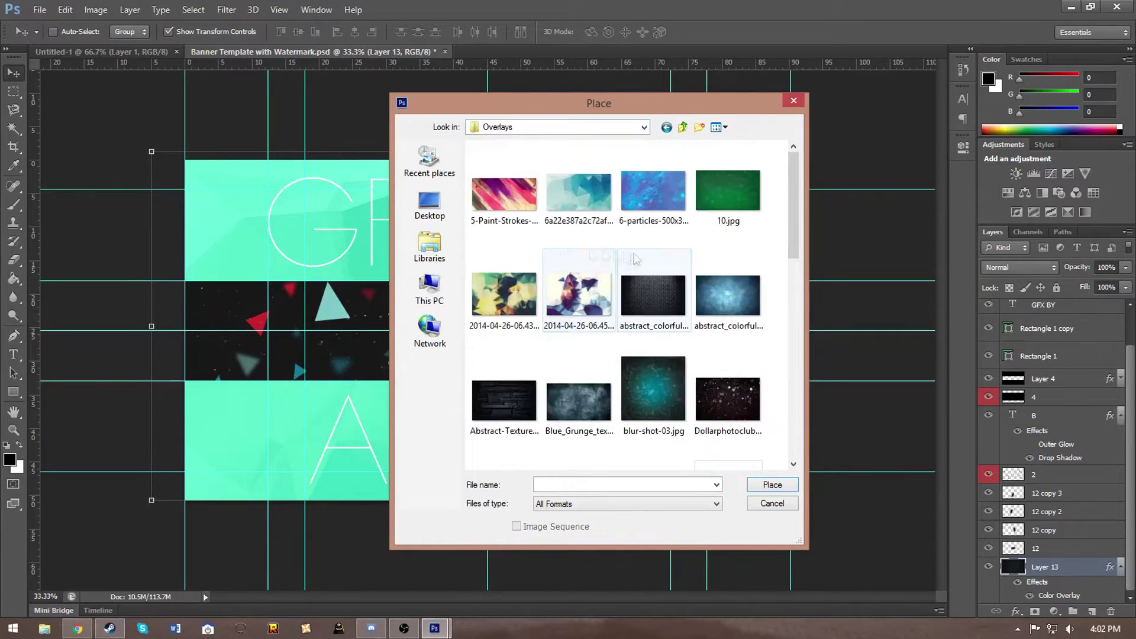
{"action": "left_click_drag", "start_coordinate": [793, 177], "coordinate": [790, 405]}
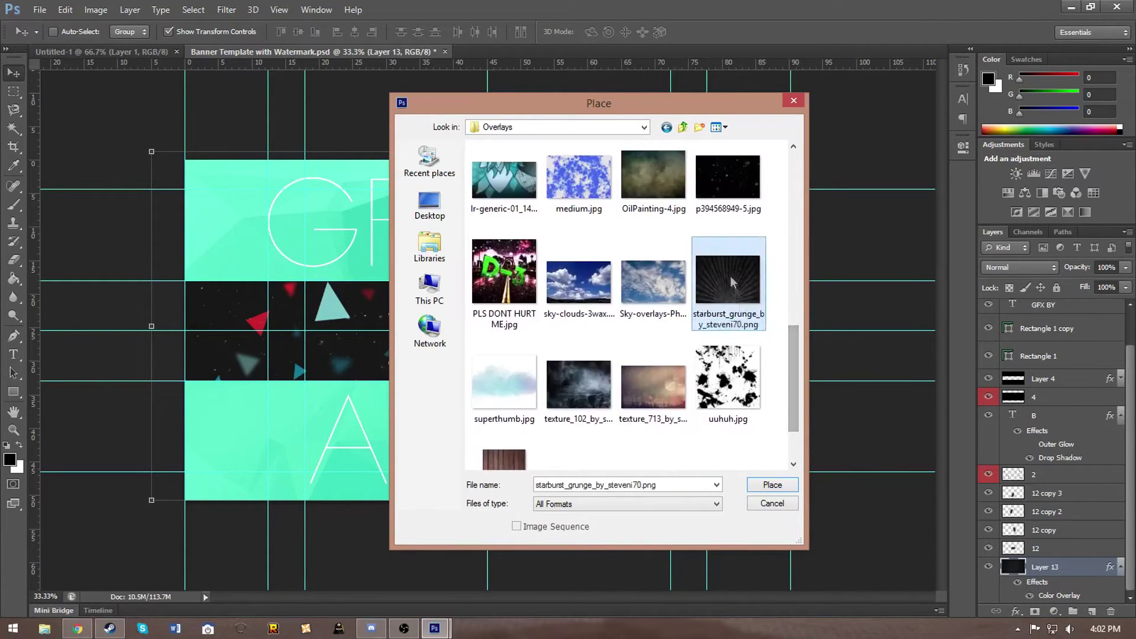
{"action": "double_click", "coordinate": [728, 234]}
{"action": "mouse_move", "coordinate": [644, 360]}
{"action": "left_mouse_down"}
{"action": "mouse_move", "coordinate": [510, 408]}
{"action": "mouse_move", "coordinate": [859, 158]}
{"action": "left_mouse_up"}
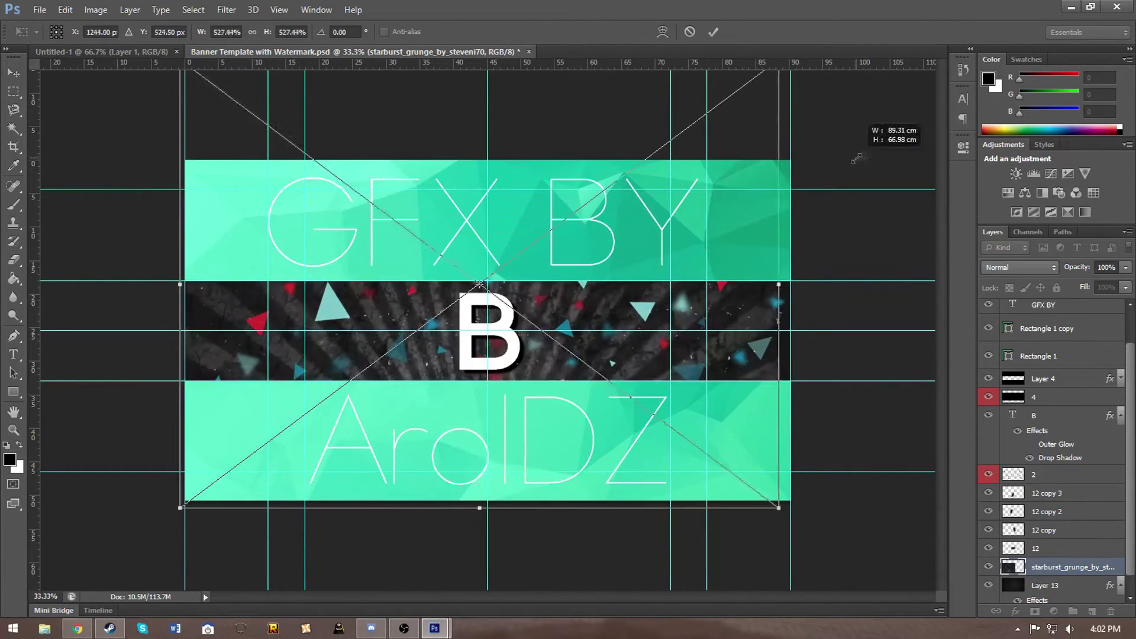
{"action": "key", "text": "Return"}
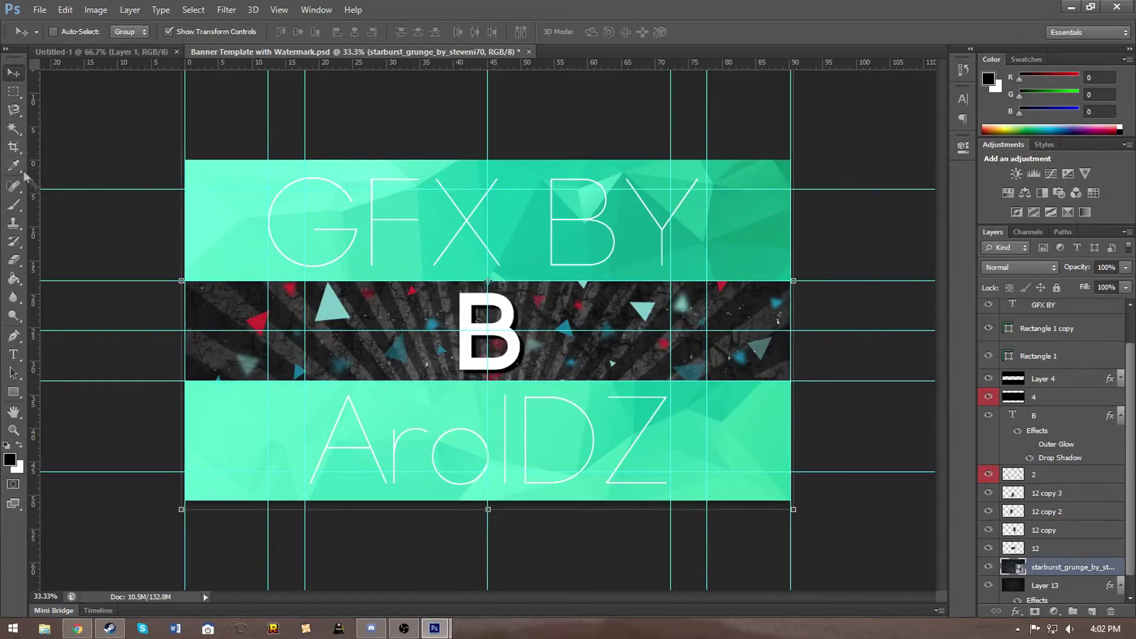
Use Magic Wand and Marquee selections to trim part of the starburst rays
{"action": "key", "text": "w"}
{"action": "left_click", "coordinate": [260, 297]}
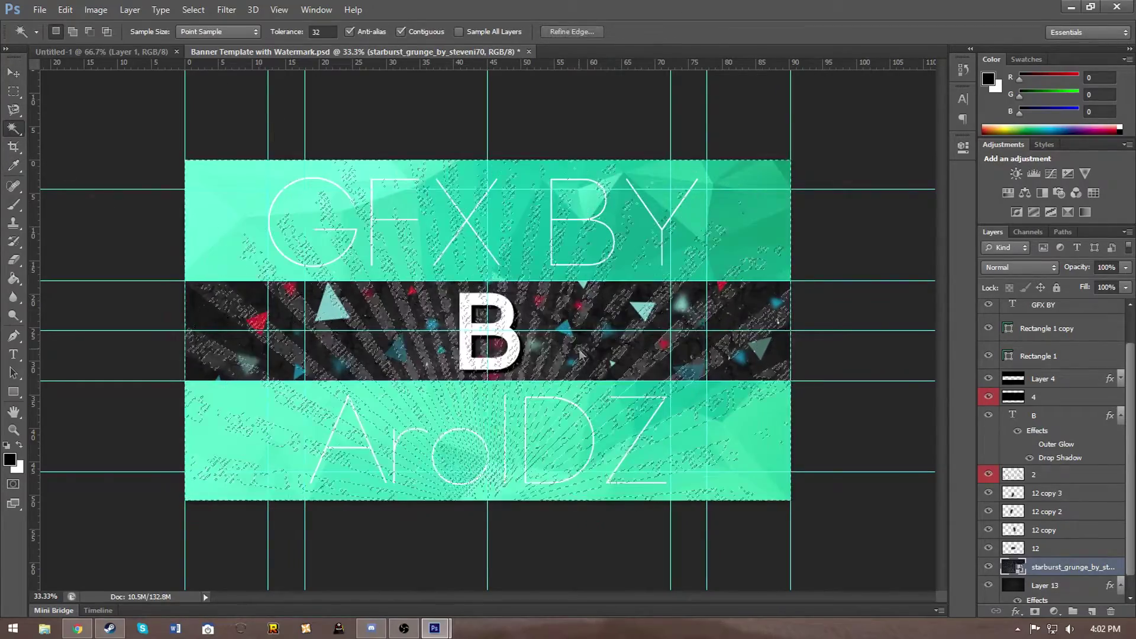
{"action": "right_click", "coordinate": [1042, 567]}
{"action": "key", "text": "Escape"}
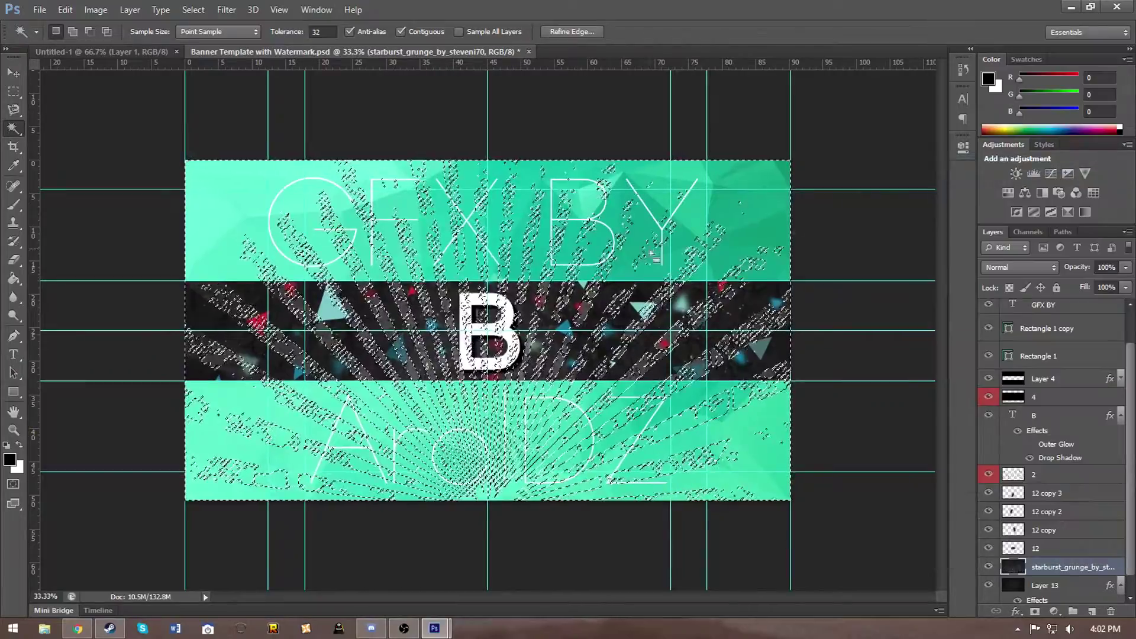
{"action": "key", "text": "m"}
{"action": "left_click", "coordinate": [545, 354]}
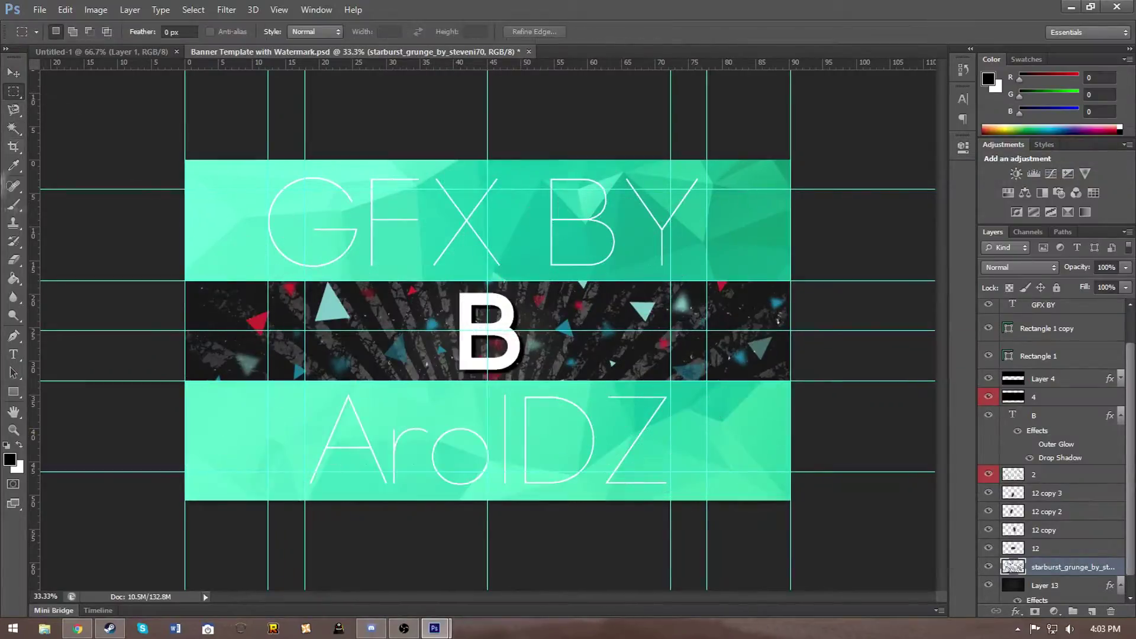
{"action": "key", "text": "w"}
{"action": "left_click", "coordinate": [466, 392]}
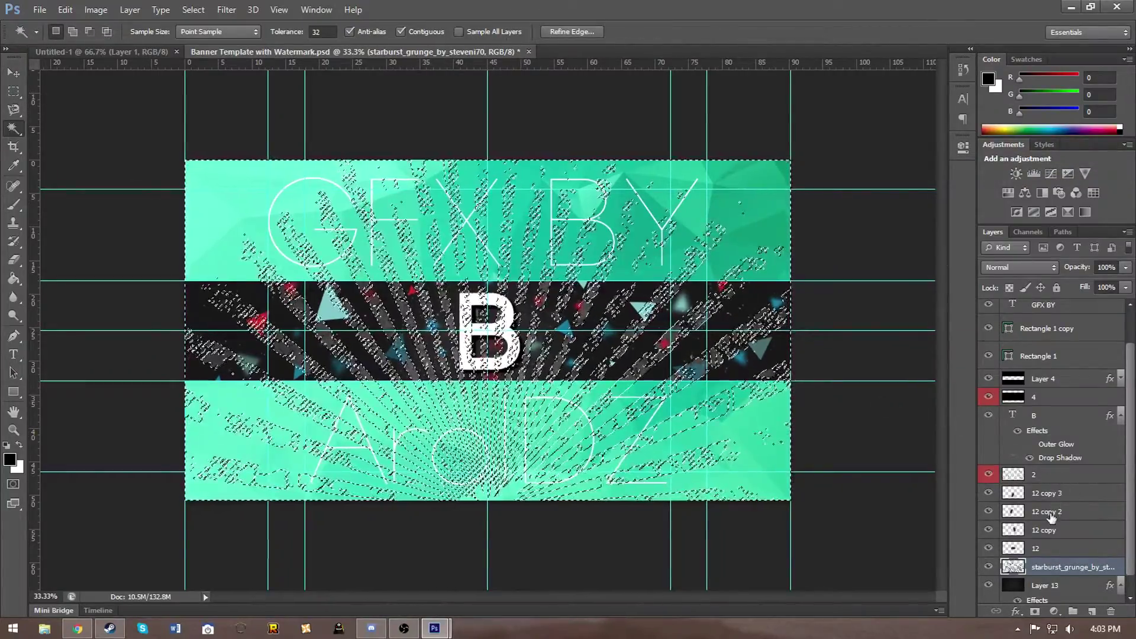
{"action": "key", "text": "m"}
{"action": "left_click", "coordinate": [359, 355]}
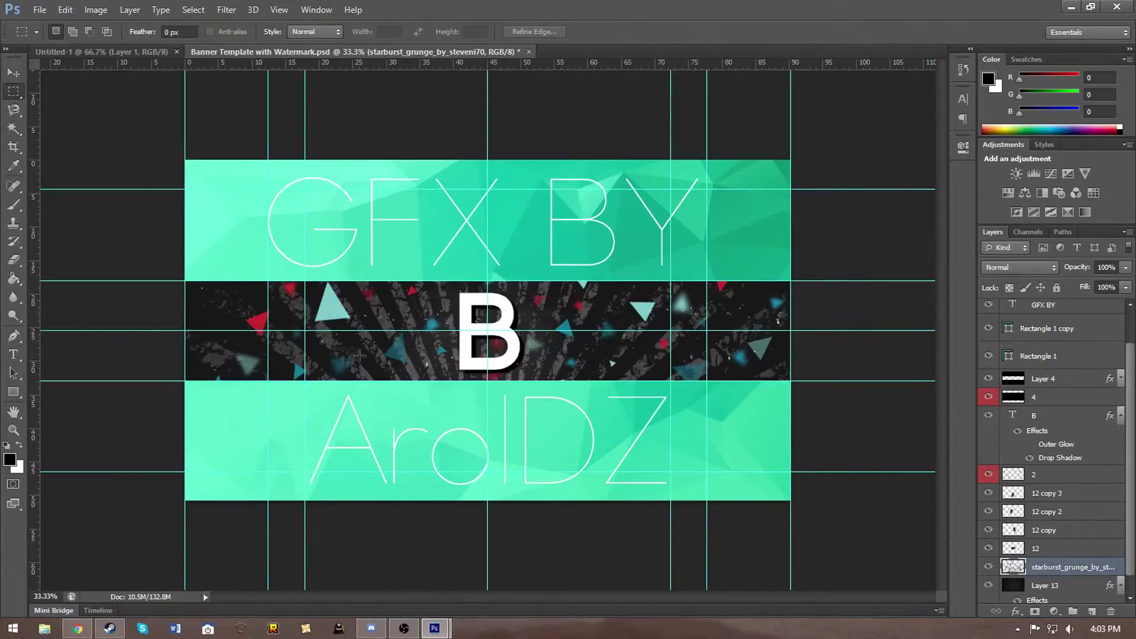
Lower the starburst layer's opacity to 16%
{"action": "key", "text": "3"}
{"action": "key", "text": "6"}
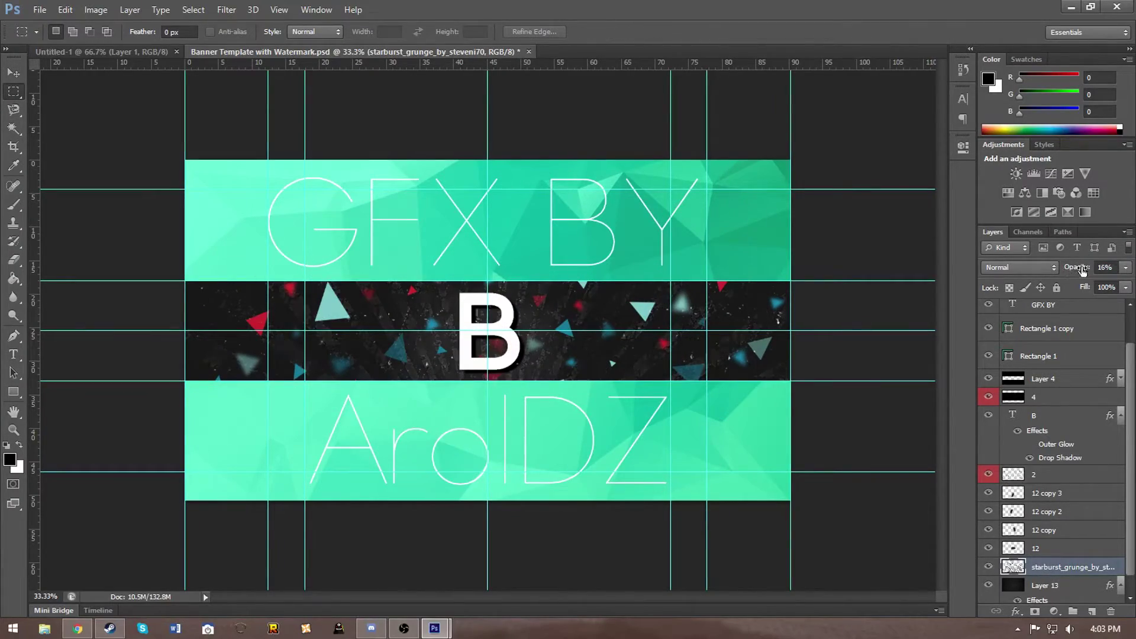
{"action": "left_click", "coordinate": [13, 354]}
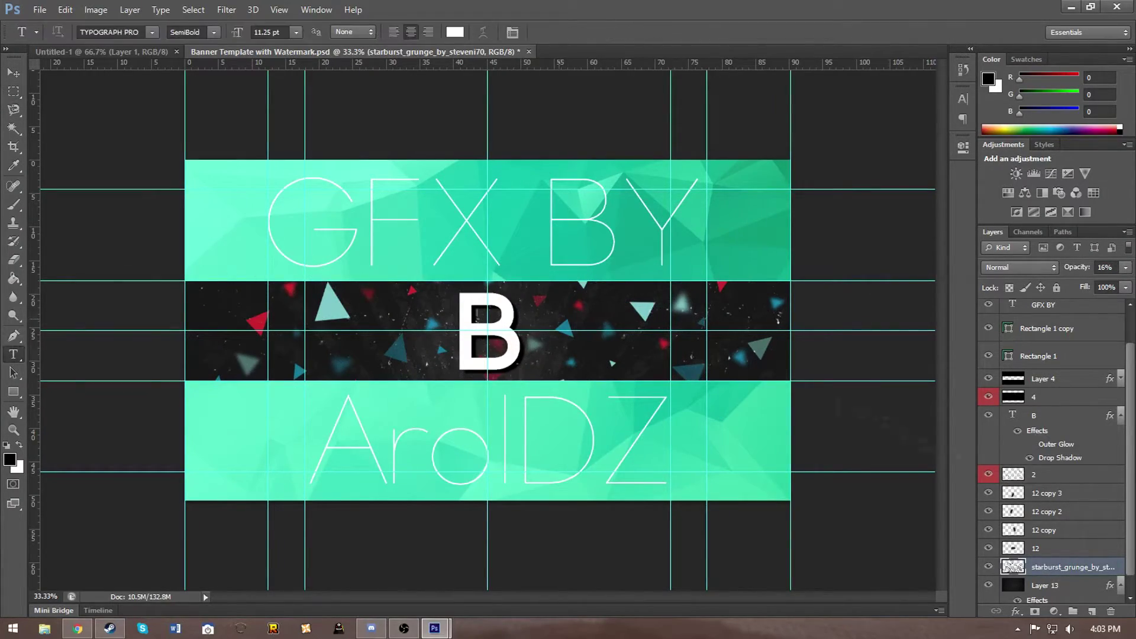
Set the B letter's font weight to UltraLight
{"action": "double_click", "coordinate": [488, 331]}
{"action": "left_click", "coordinate": [193, 32]}
{"action": "left_click", "coordinate": [219, 53]}
Retype the text as 'Bandites', then shrink it and nudge it right and down
{"action": "type", "text": "Bandites"}
{"action": "key", "text": "ctrl+Return"}
{"action": "key", "text": "v"}
{"action": "left_click_drag", "start_coordinate": [302, 291], "coordinate": [320, 281]}
{"action": "key", "text": "Return"}
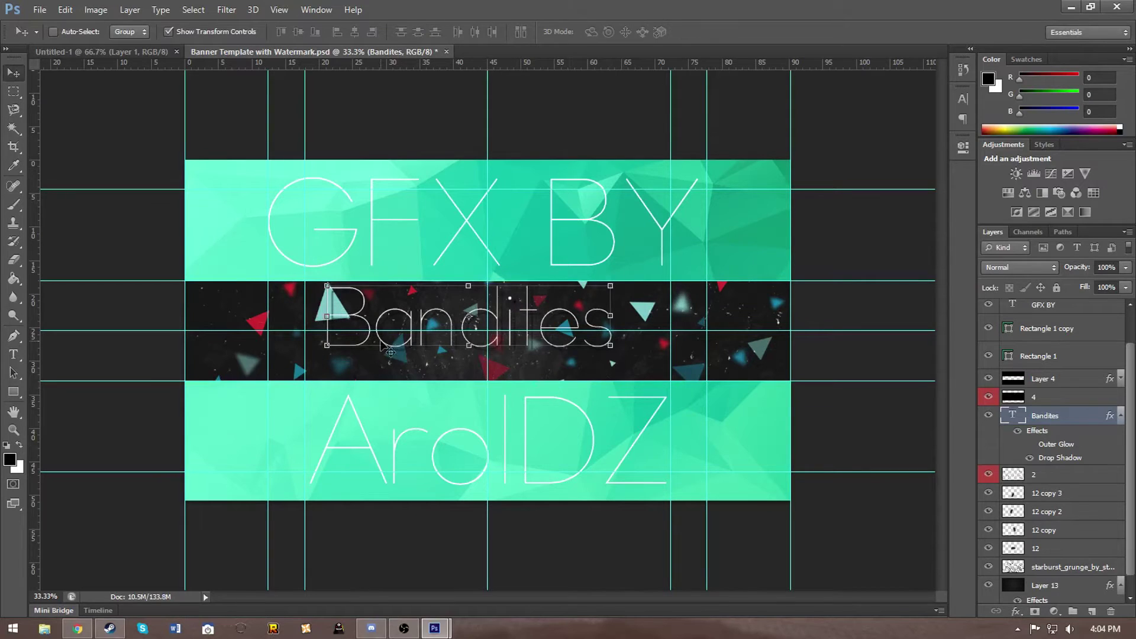
{"action": "left_click_drag", "start_coordinate": [426, 332], "coordinate": [443, 342]}
Revert the text to a single 'B' and cancel its resize
{"action": "key", "text": "ctrl+t"}
{"action": "key", "text": "t"}
{"action": "key", "text": "Return"}
{"action": "type", "text": "B"}
{"action": "key", "text": "ctrl+Return"}
{"action": "key", "text": "v"}
{"action": "left_click_drag", "start_coordinate": [512, 298], "coordinate": [521, 289]}
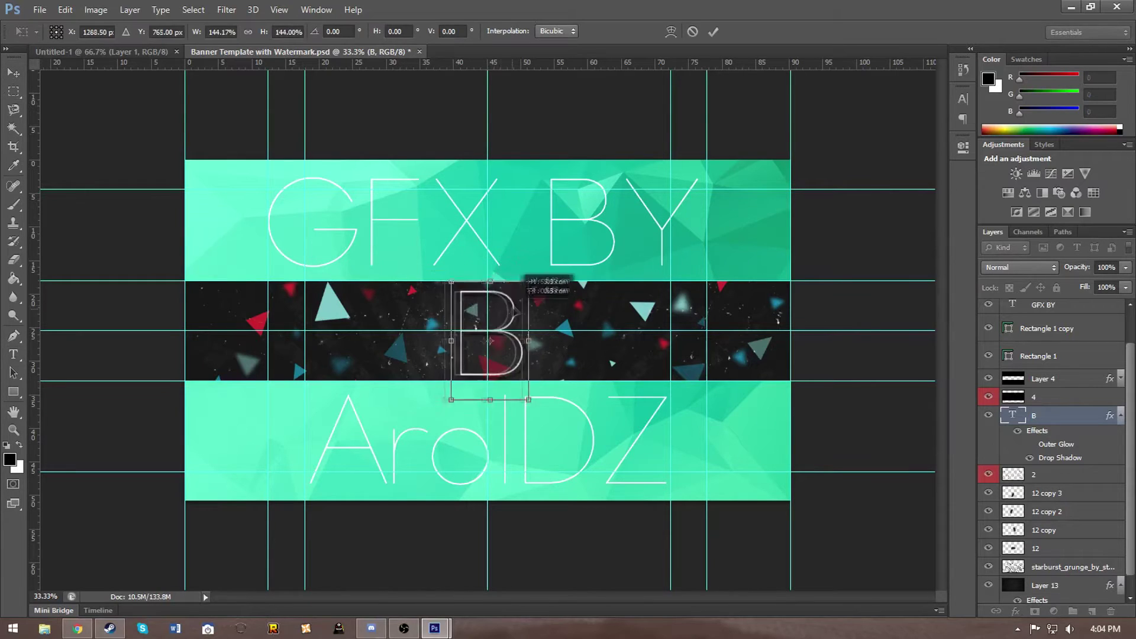
{"action": "key", "text": "Escape"}
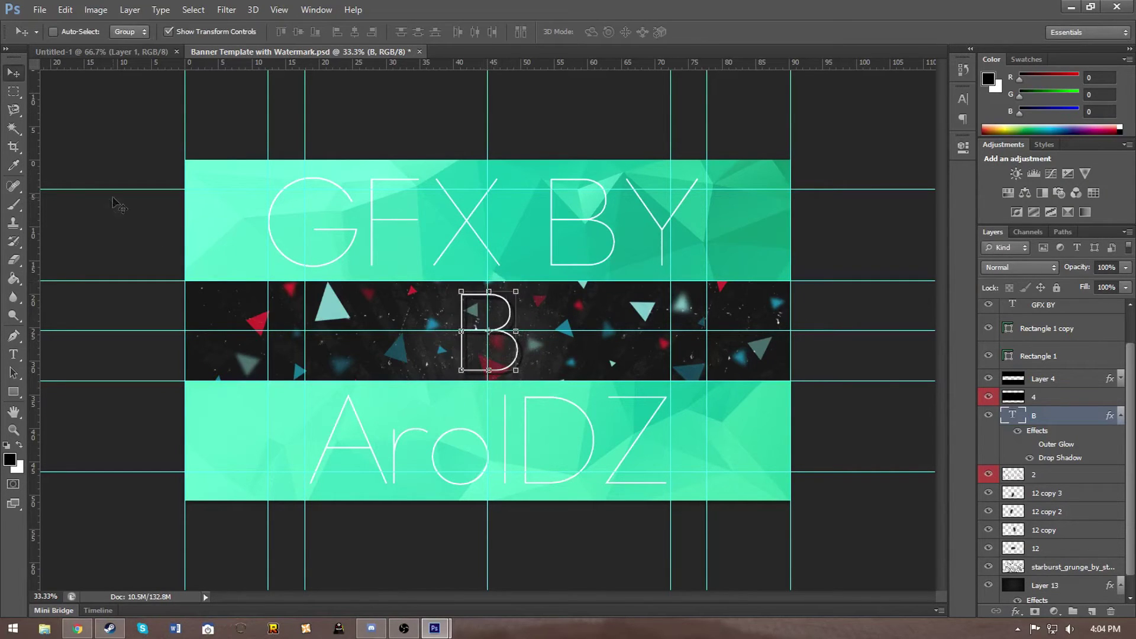
Select all of the B text again to change its font style
{"action": "left_click", "coordinate": [13, 355]}
{"action": "left_click", "coordinate": [489, 332]}
{"action": "key", "text": "ctrl+a"}
{"action": "left_click", "coordinate": [214, 32]}
Set the central B's font to Adequate, then hide the teal bands and text layers
{"action": "left_click", "coordinate": [212, 102]}
{"action": "left_click", "coordinate": [152, 32]}
{"action": "scroll", "coordinate": [176, 225], "scroll_direction": "up", "scroll_amount": 3}
{"action": "scroll", "coordinate": [177, 227], "scroll_direction": "up", "scroll_amount": 3}
{"action": "scroll", "coordinate": [179, 227], "scroll_direction": "up", "scroll_amount": 3}
{"action": "scroll", "coordinate": [180, 226], "scroll_direction": "up", "scroll_amount": 4}
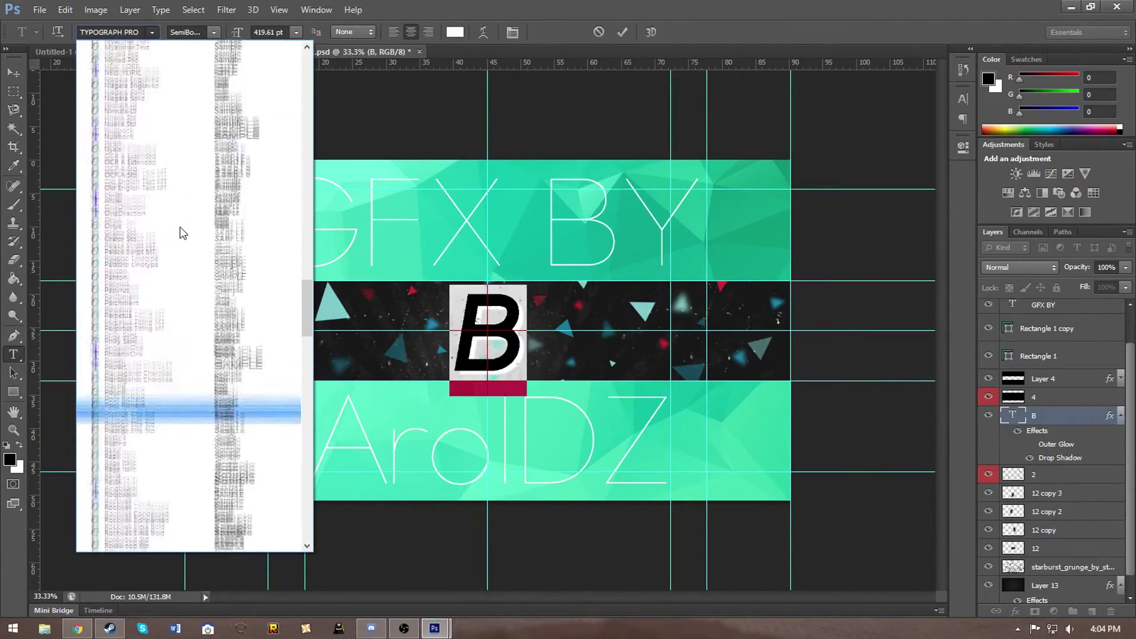
{"action": "scroll", "coordinate": [180, 226], "scroll_direction": "up", "scroll_amount": 3}
{"action": "scroll", "coordinate": [188, 267], "scroll_direction": "up", "scroll_amount": 5}
{"action": "scroll", "coordinate": [278, 266], "scroll_direction": "up", "scroll_amount": 5}
{"action": "scroll", "coordinate": [273, 290], "scroll_direction": "up", "scroll_amount": 5}
{"action": "scroll", "coordinate": [273, 293], "scroll_direction": "up", "scroll_amount": 5}
{"action": "scroll", "coordinate": [254, 284], "scroll_direction": "up", "scroll_amount": 5}
{"action": "scroll", "coordinate": [242, 278], "scroll_direction": "up", "scroll_amount": 5}
{"action": "scroll", "coordinate": [242, 277], "scroll_direction": "up", "scroll_amount": 5}
{"action": "scroll", "coordinate": [243, 276], "scroll_direction": "up", "scroll_amount": 5}
{"action": "scroll", "coordinate": [243, 275], "scroll_direction": "up", "scroll_amount": 5}
{"action": "scroll", "coordinate": [240, 254], "scroll_direction": "up", "scroll_amount": 5}
{"action": "scroll", "coordinate": [234, 225], "scroll_direction": "up", "scroll_amount": 5}
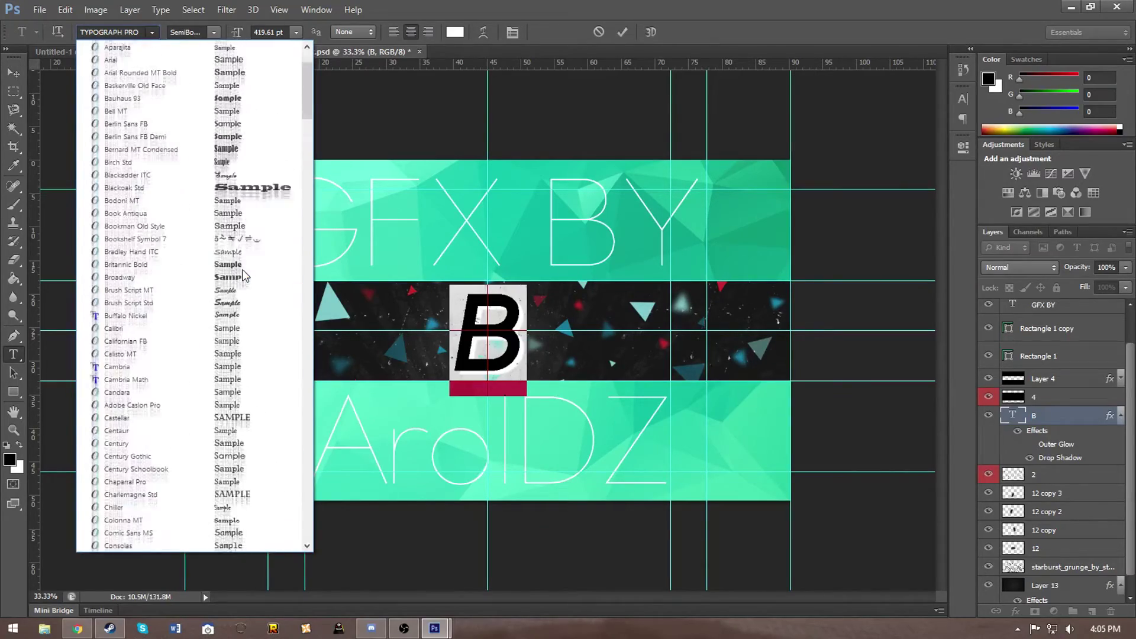
{"action": "scroll", "coordinate": [224, 184], "scroll_direction": "up", "scroll_amount": 5}
{"action": "left_click", "coordinate": [249, 47]}
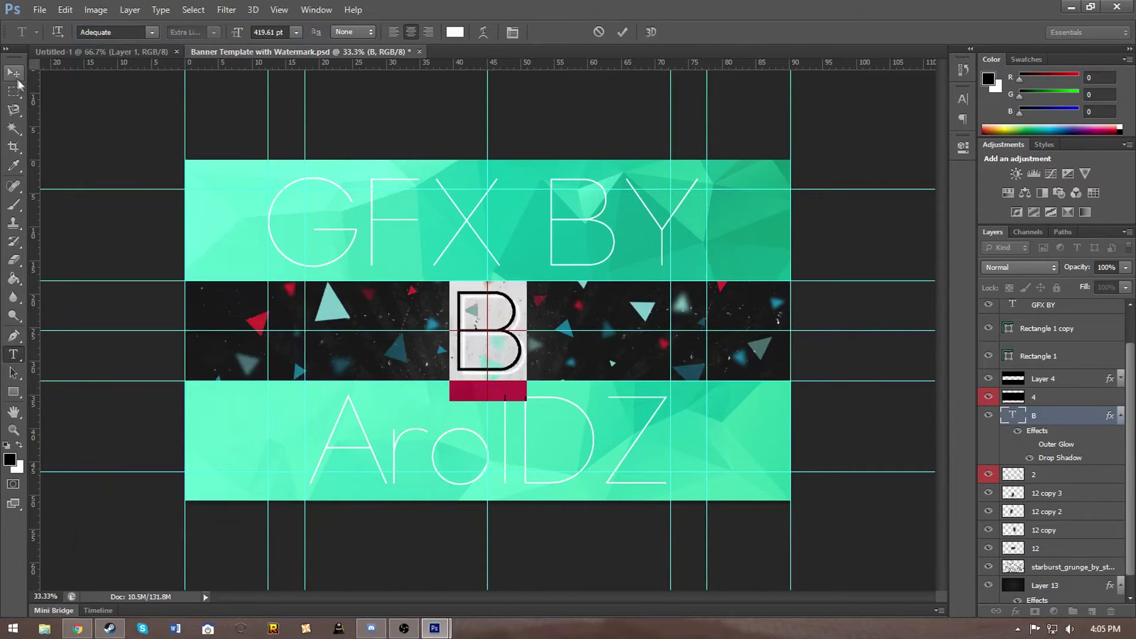
{"action": "left_click", "coordinate": [14, 91]}
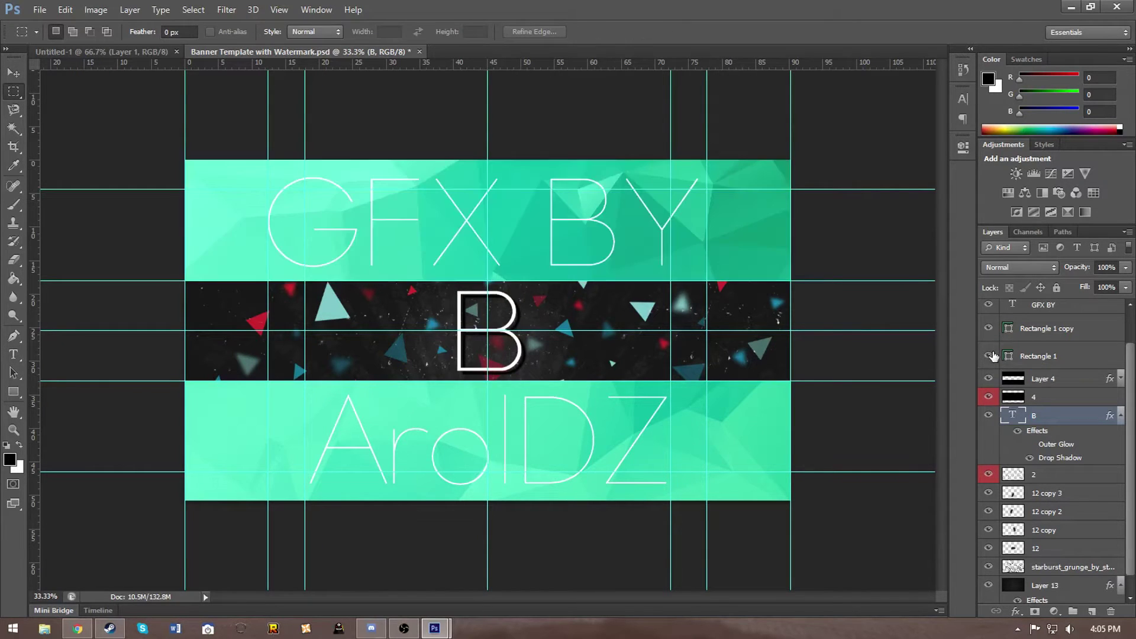
{"action": "left_click_drag", "start_coordinate": [987, 353], "coordinate": [989, 388]}
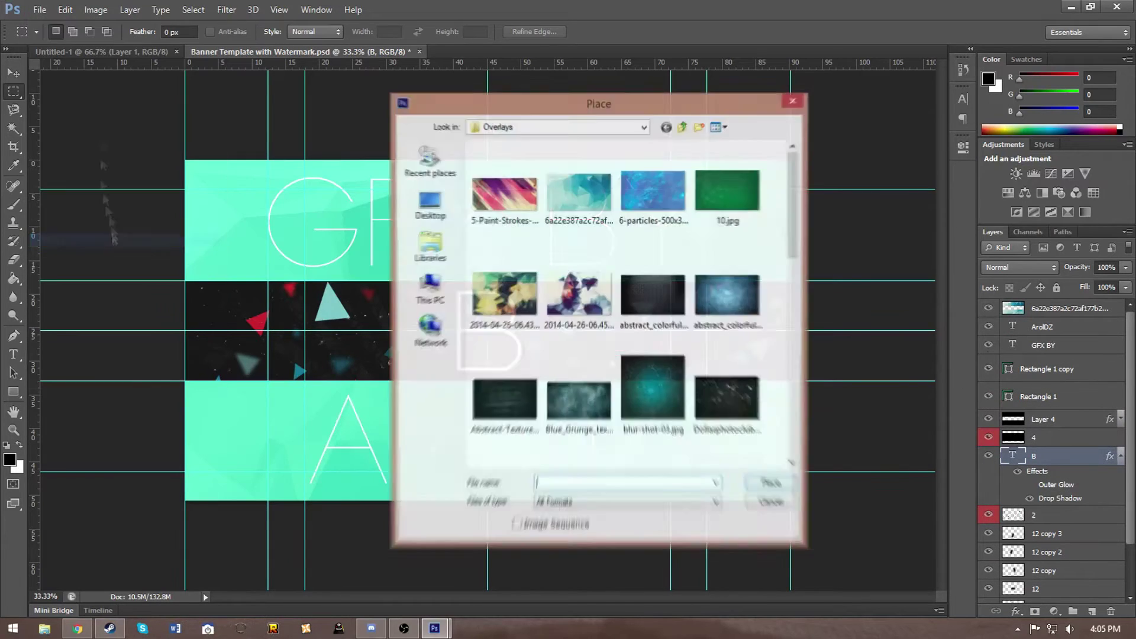
{"action": "left_click", "coordinate": [39, 9]}
{"action": "left_click", "coordinate": [51, 152]}
{"action": "double_click", "coordinate": [532, 170]}
{"action": "left_click", "coordinate": [716, 374]}
{"action": "left_click", "coordinate": [592, 471]}
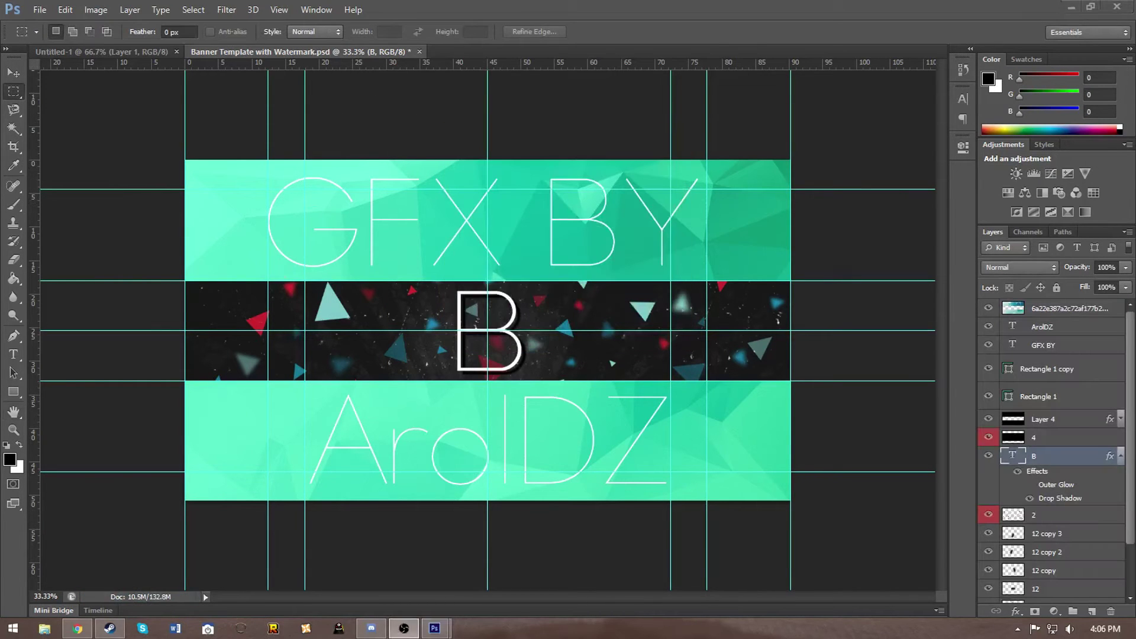
Retype the B as 'Bandites', then scale and centre it in the dark band
{"action": "type", "text": "andites"}
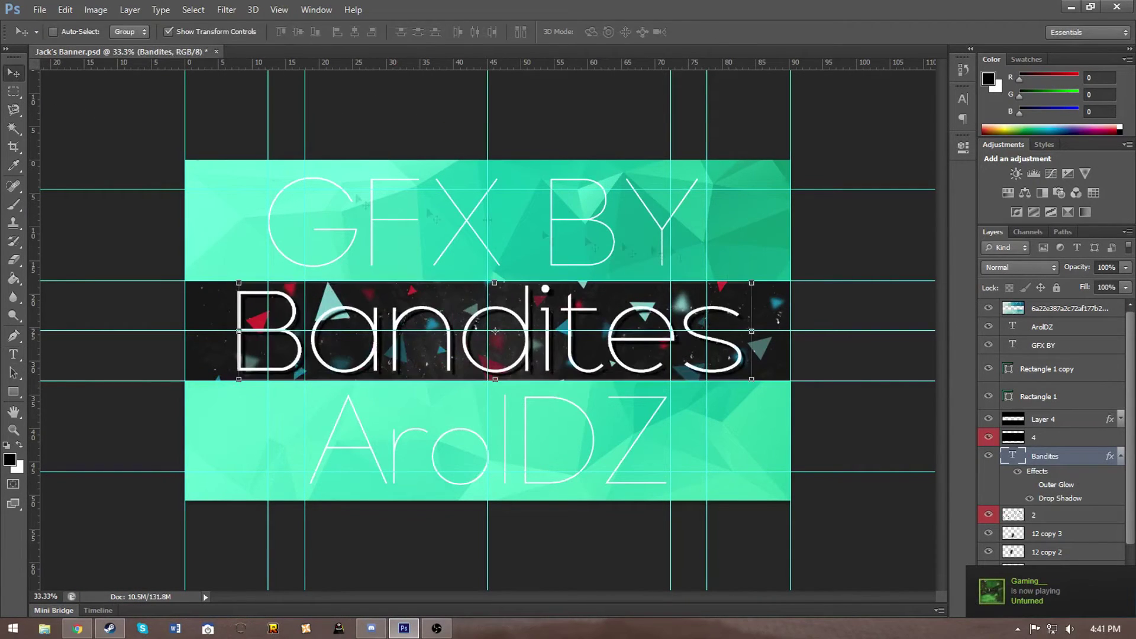
{"action": "key", "text": "ctrl+t"}
{"action": "left_click_drag", "start_coordinate": [410, 359], "coordinate": [487, 333]}
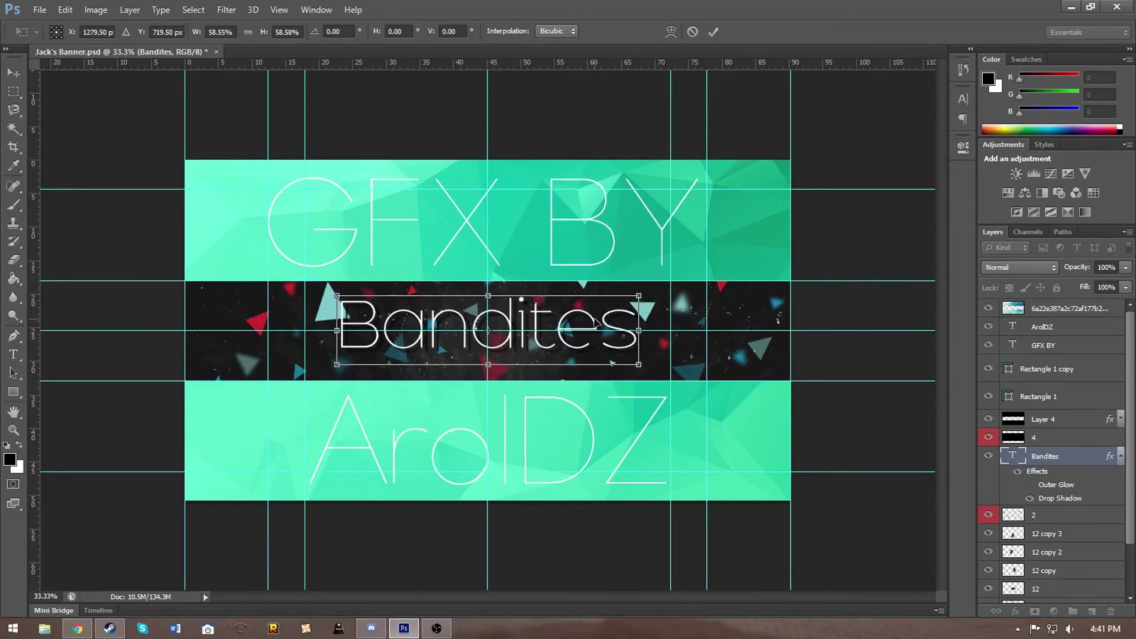
{"action": "key", "text": "Return"}
Add a small 'Gaming' text line sized beneath the end of Bandites
{"action": "left_click", "coordinate": [595, 347]}
{"action": "type", "text": "Gaming"}
{"action": "key", "text": "ctrl+Return"}
{"action": "key", "text": "v"}
{"action": "key", "text": "ctrl+t"}
{"action": "left_click_drag", "start_coordinate": [600, 371], "coordinate": [639, 371]}
{"action": "key", "text": "Return"}
Save the banner as a JPEG file, accepting the default quality settings
{"action": "key", "text": "m"}
{"action": "key", "text": "alt+f"}
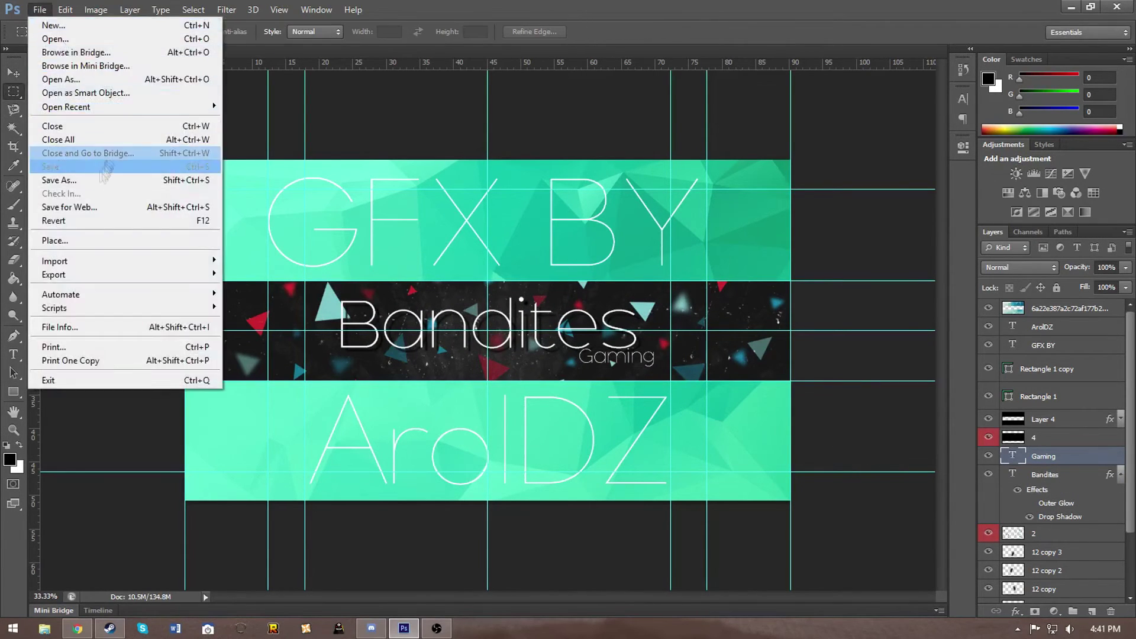
{"action": "key", "text": "ctrl+shift+s"}
{"action": "left_click", "coordinate": [592, 374]}
{"action": "left_click", "coordinate": [592, 454]}
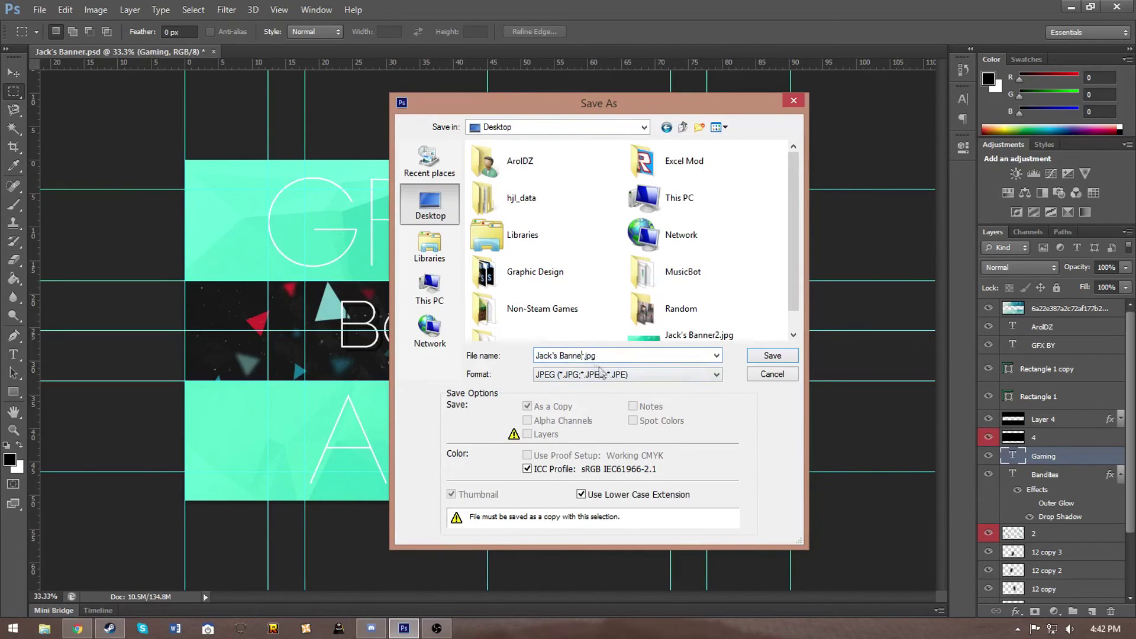
{"action": "key", "text": "Return"}
{"action": "left_click", "coordinate": [666, 160]}
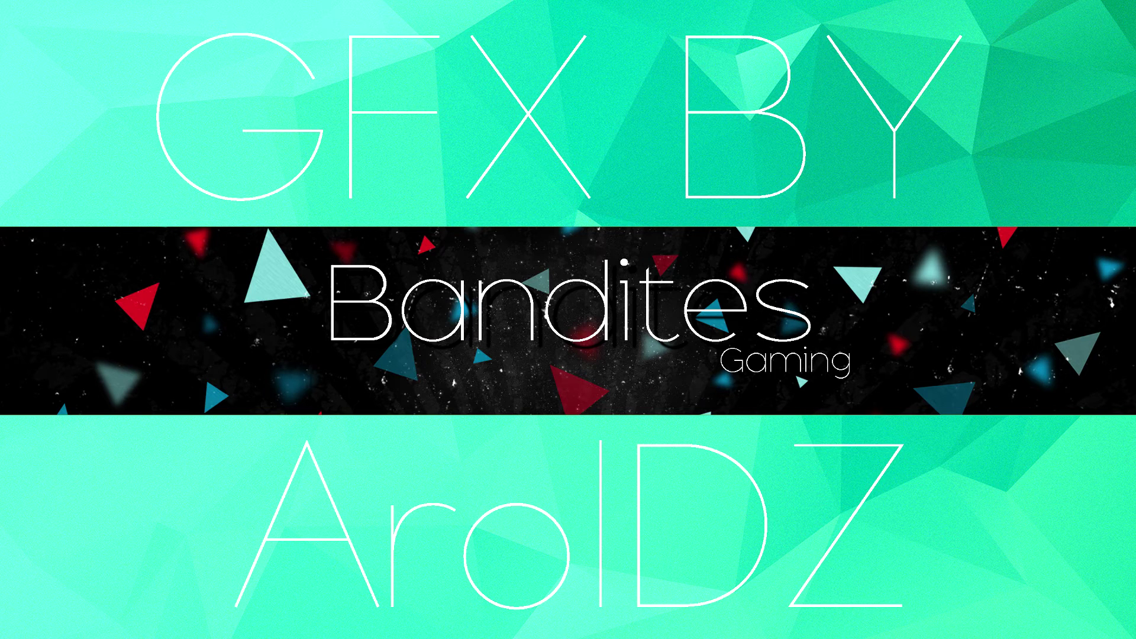